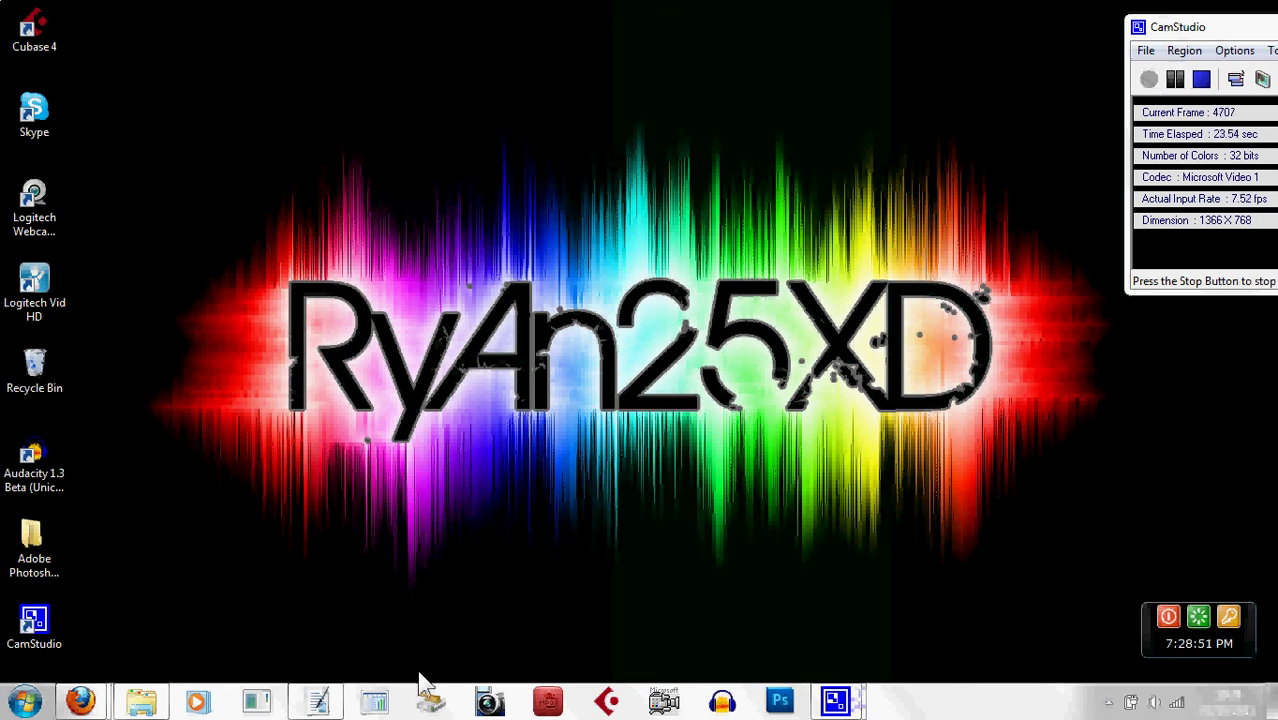
# Step: Restore the Microsoft Works document holding the rarlab.com and megaupload links
pyautogui.click(317, 702)
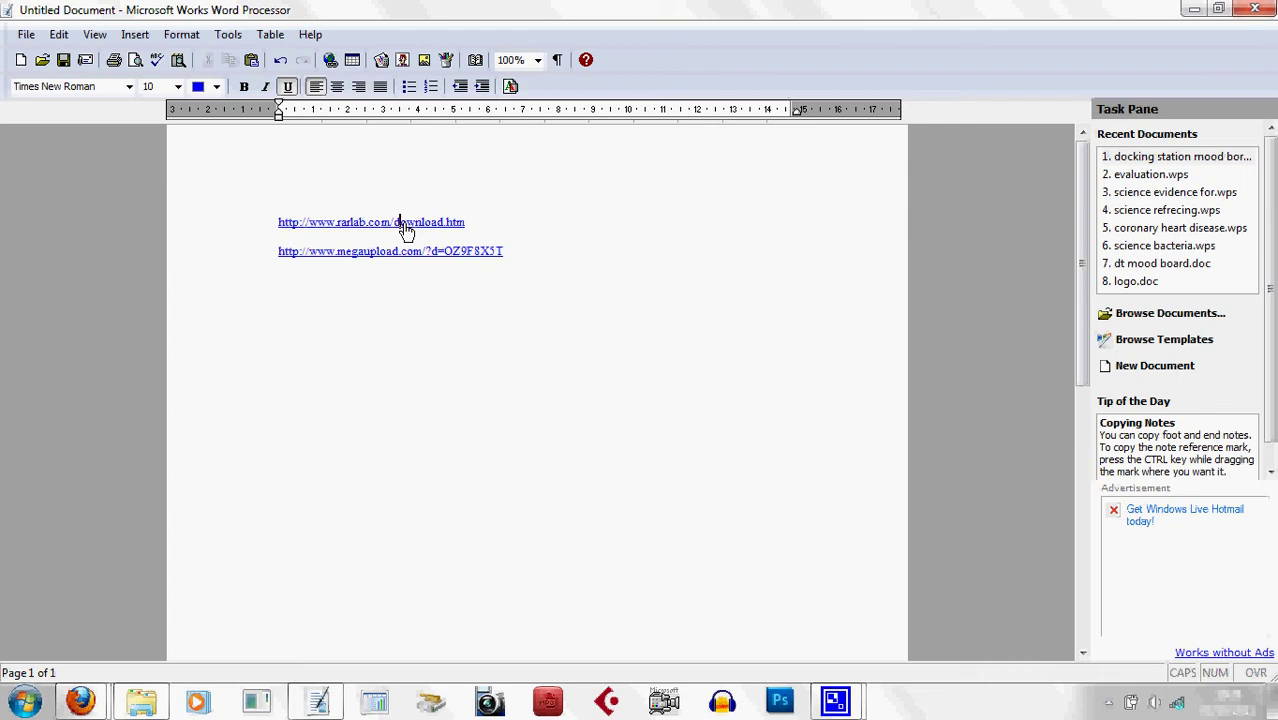
# Step: Download wrar401(1).exe, the 32-bit WinRAR 4.01 installer from rarlab.com, and view completed downloads
pyautogui.keyDown('ctrl'); pyautogui.click(405, 224); pyautogui.keyUp('ctrl')
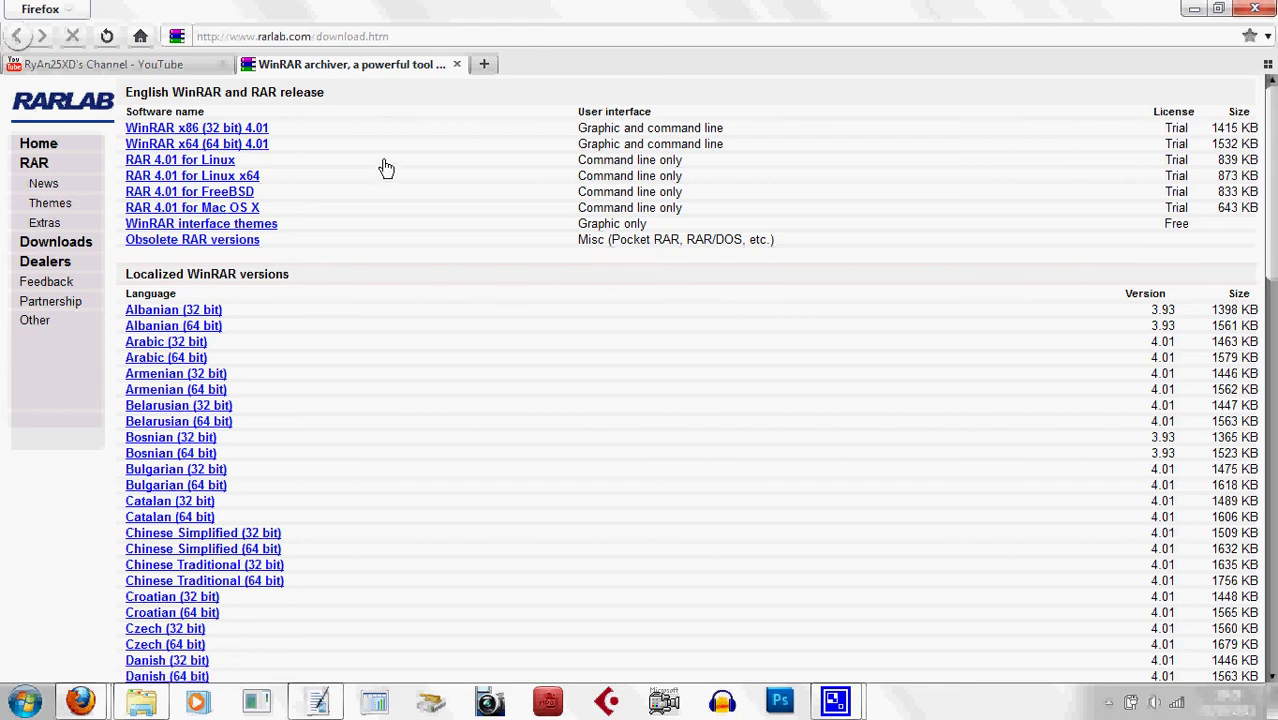
pyautogui.click(207, 133)
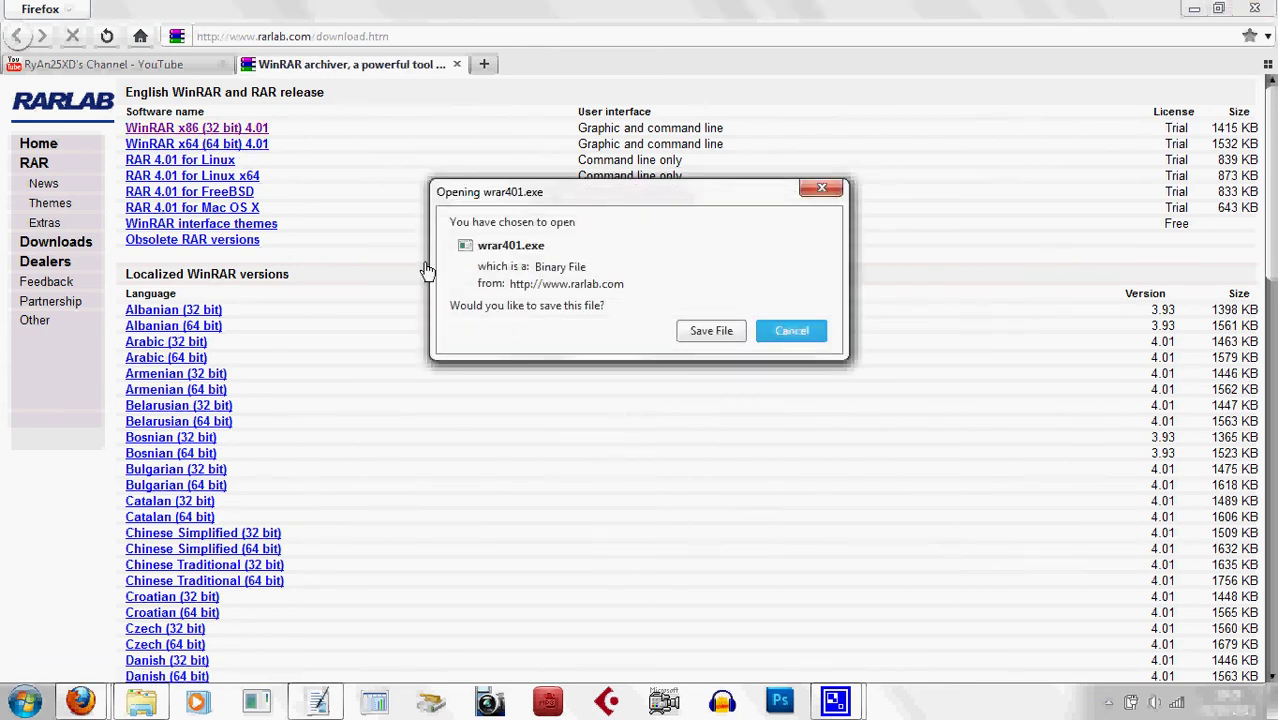
pyautogui.click(711, 331)
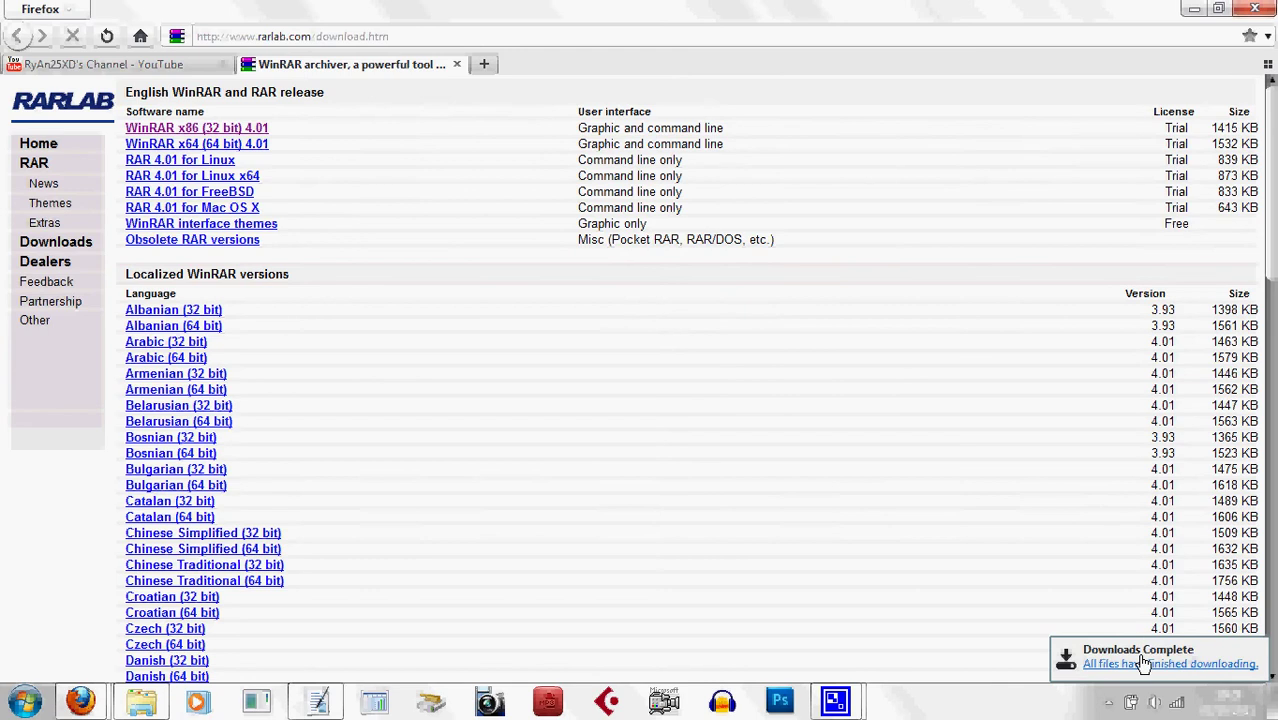
pyautogui.click(1143, 664)
# Step: Install WinRAR 4.01 to C:\Program Files (x86)\WinRAR with default file associations, then launch it
pyautogui.click(228, 80)
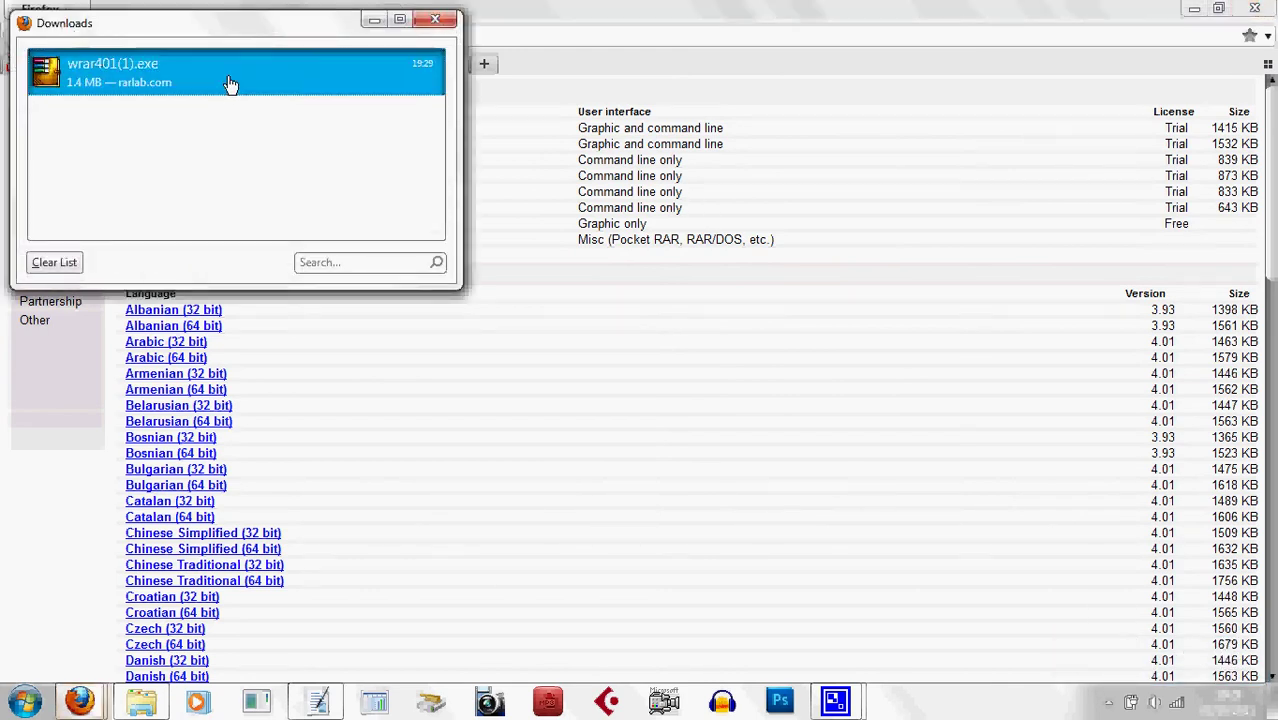
pyautogui.doubleClick(228, 80)
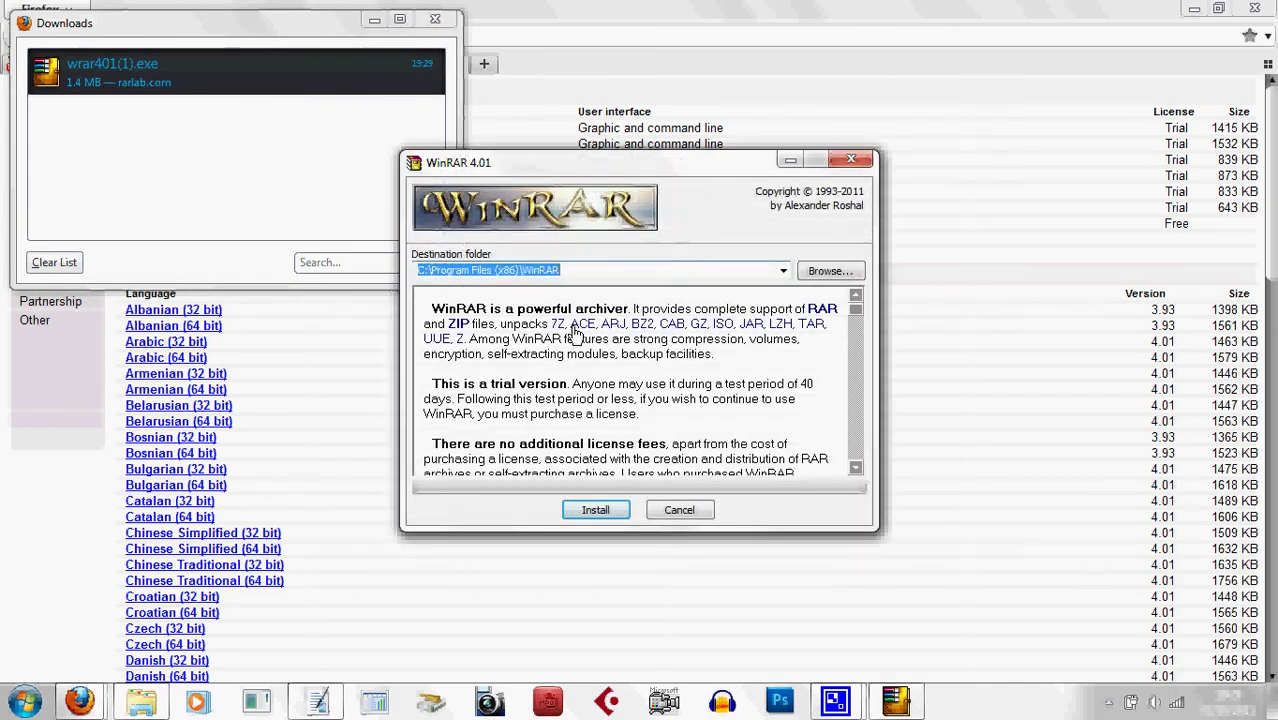
pyautogui.click(595, 512)
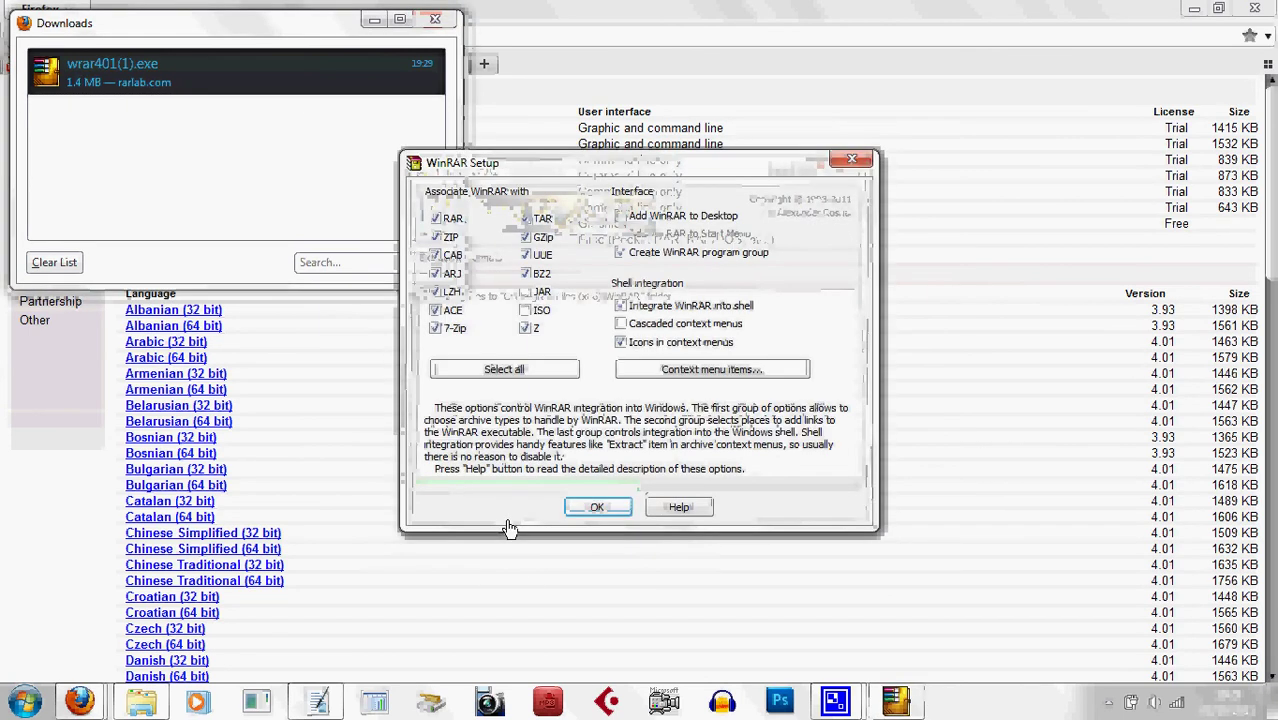
pyautogui.click(597, 511)
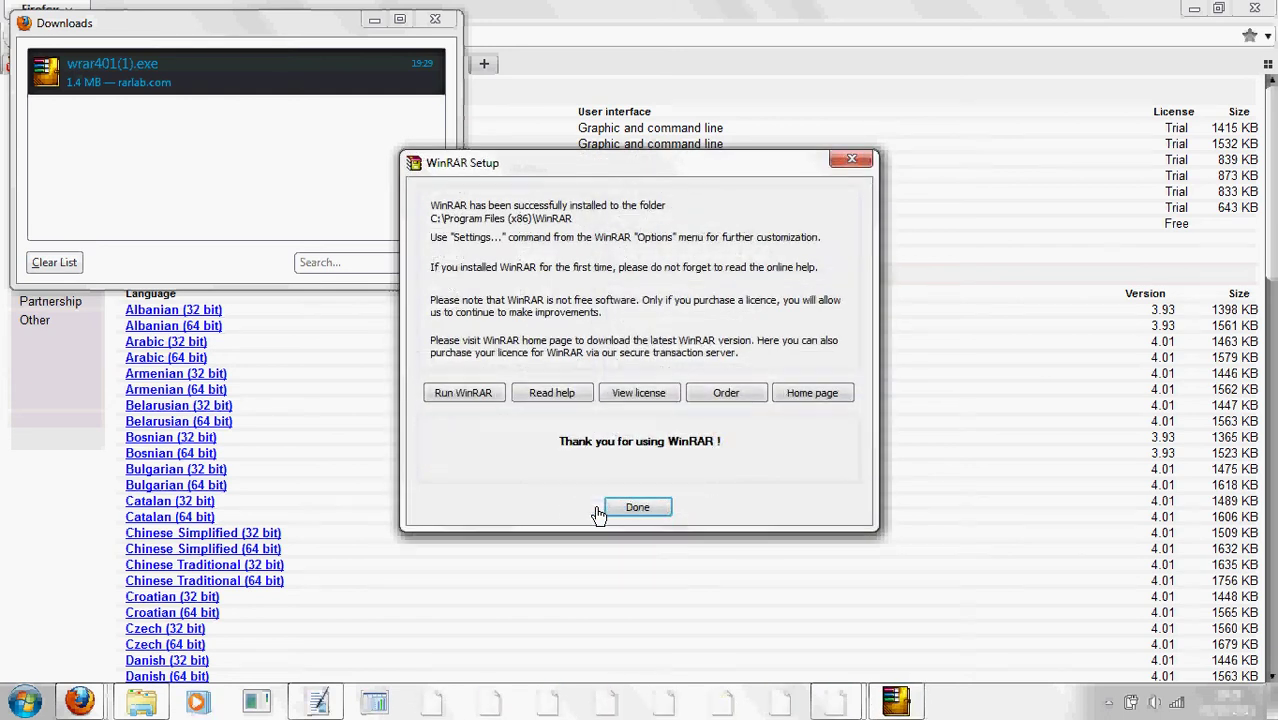
pyautogui.click(463, 395)
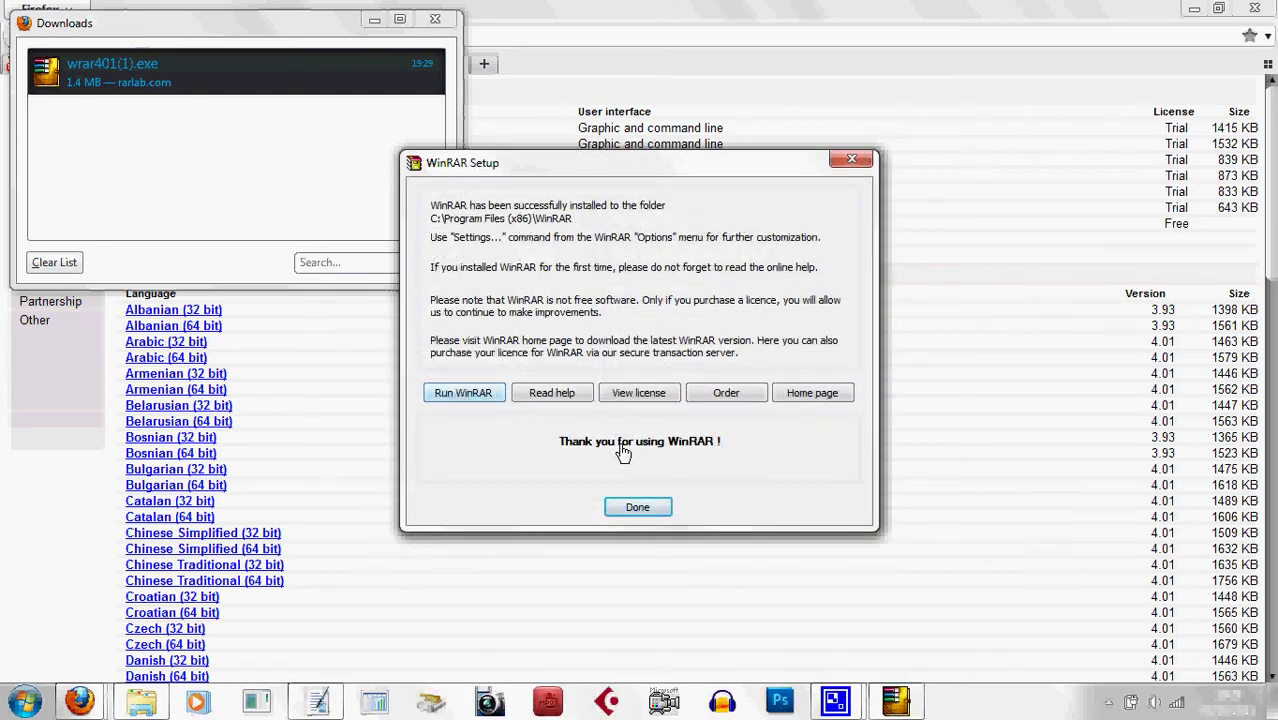
# Step: Start WinRAR on the Downloads folder, close the licence purchase reminder, and minimise WinRAR
pyautogui.click(464, 393)
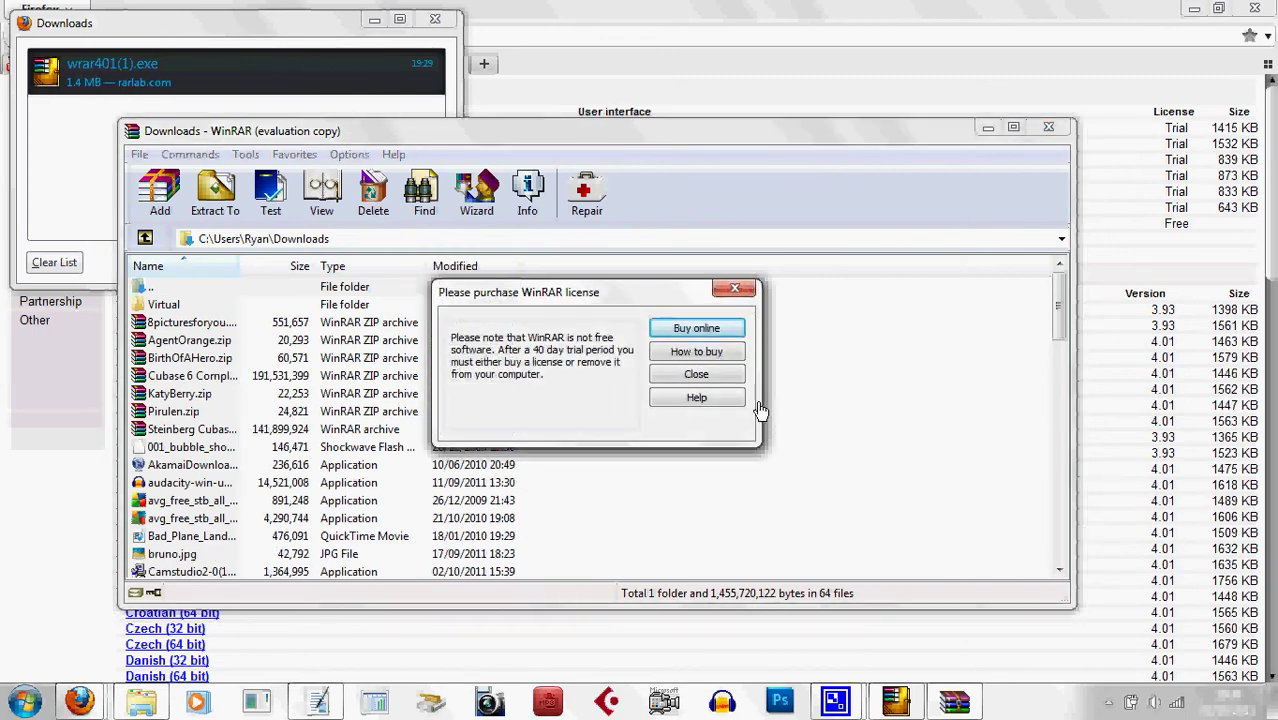
pyautogui.click(697, 375)
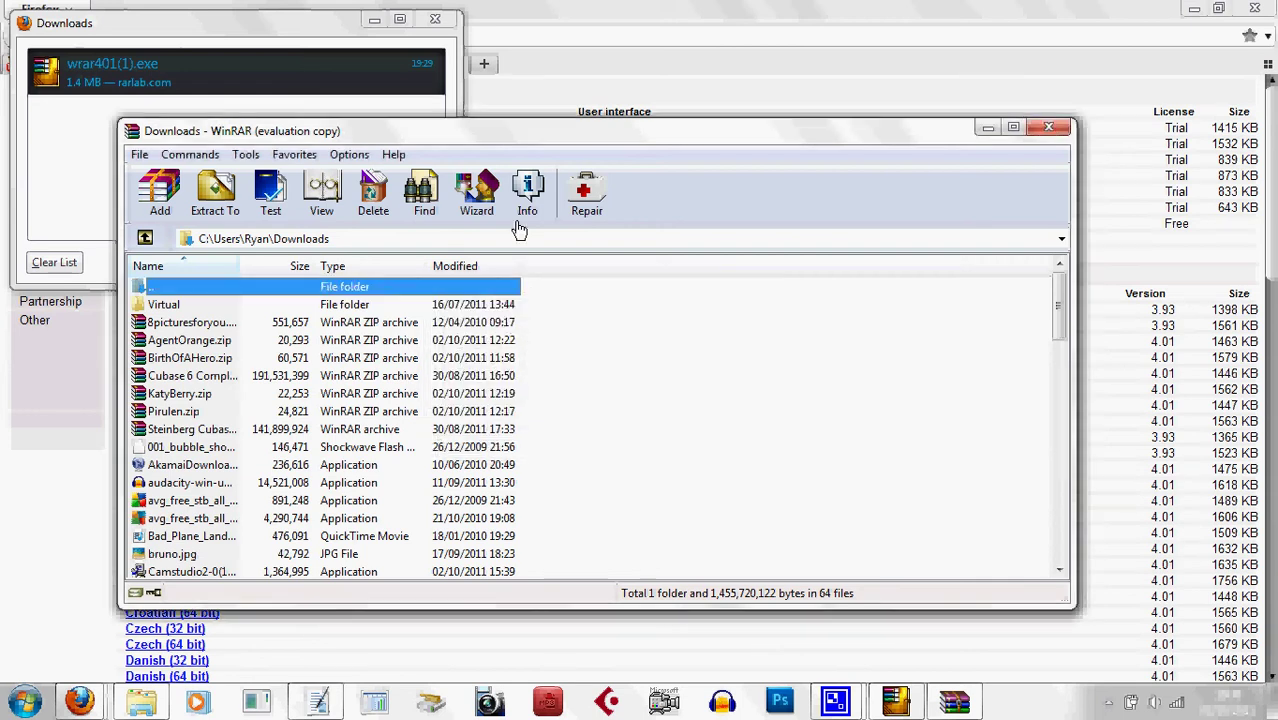
pyautogui.scroll(-3, 222, 345)
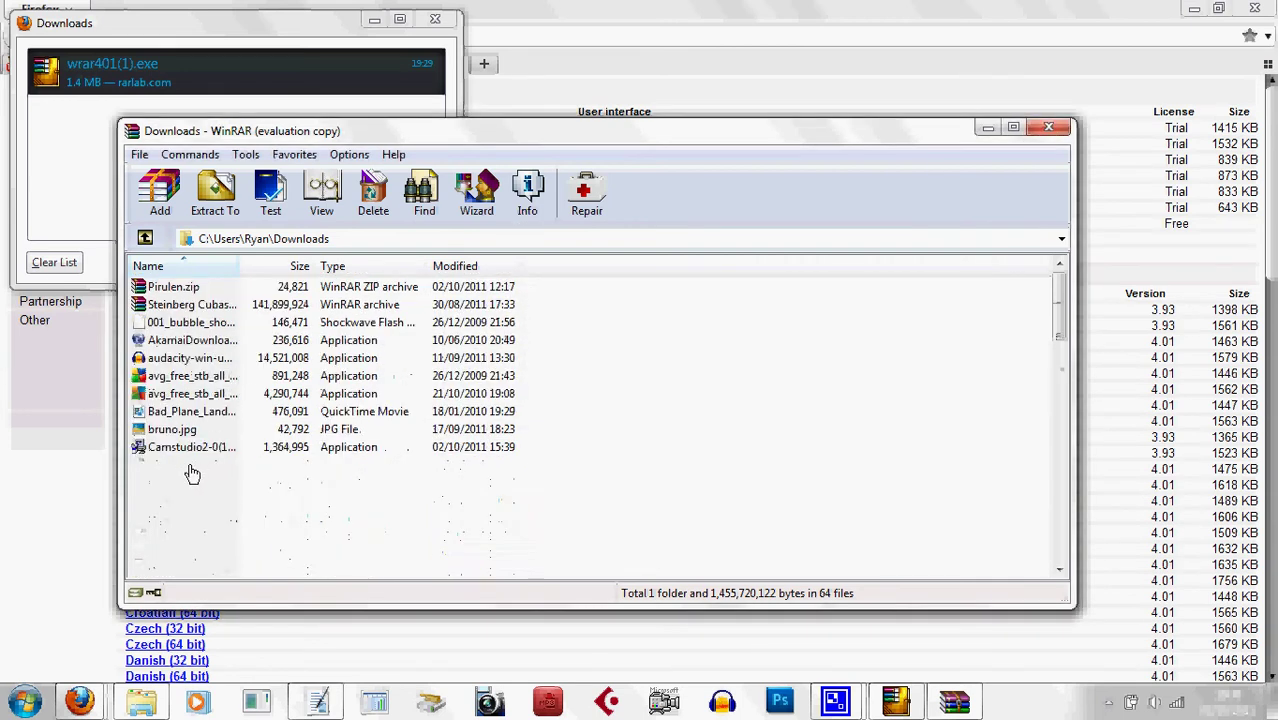
pyautogui.scroll(3, 196, 463)
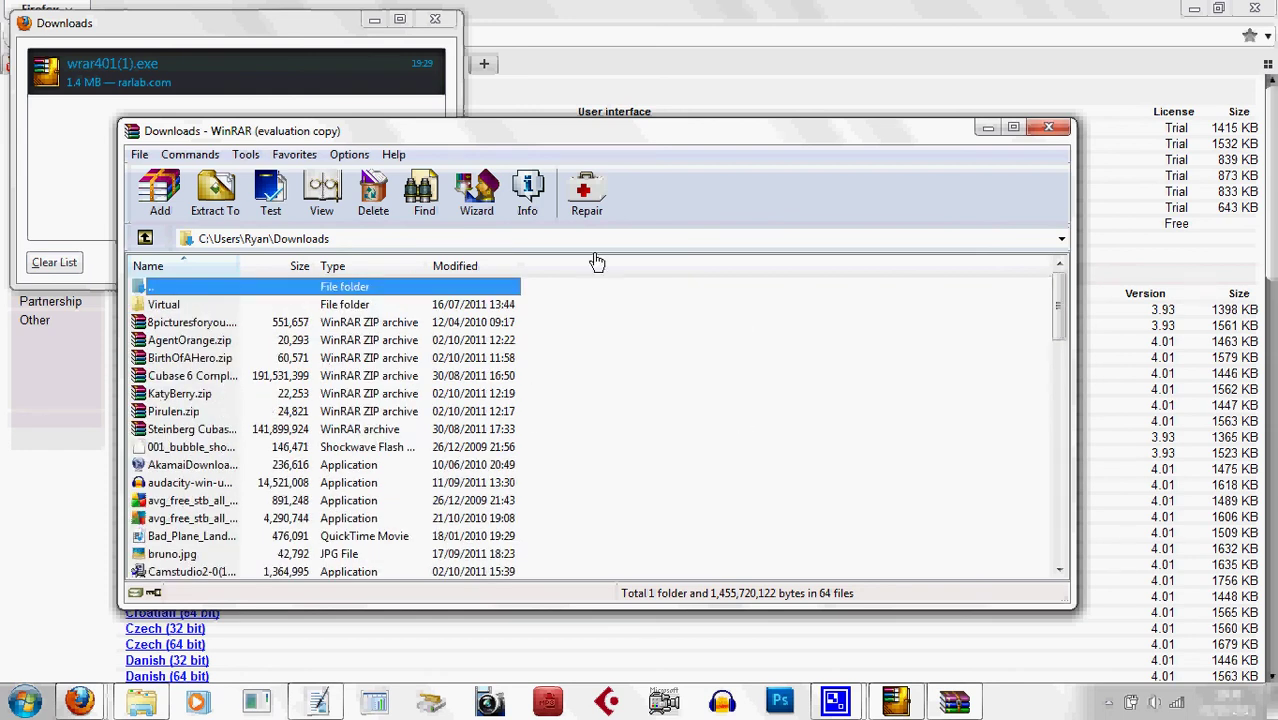
pyautogui.click(990, 130)
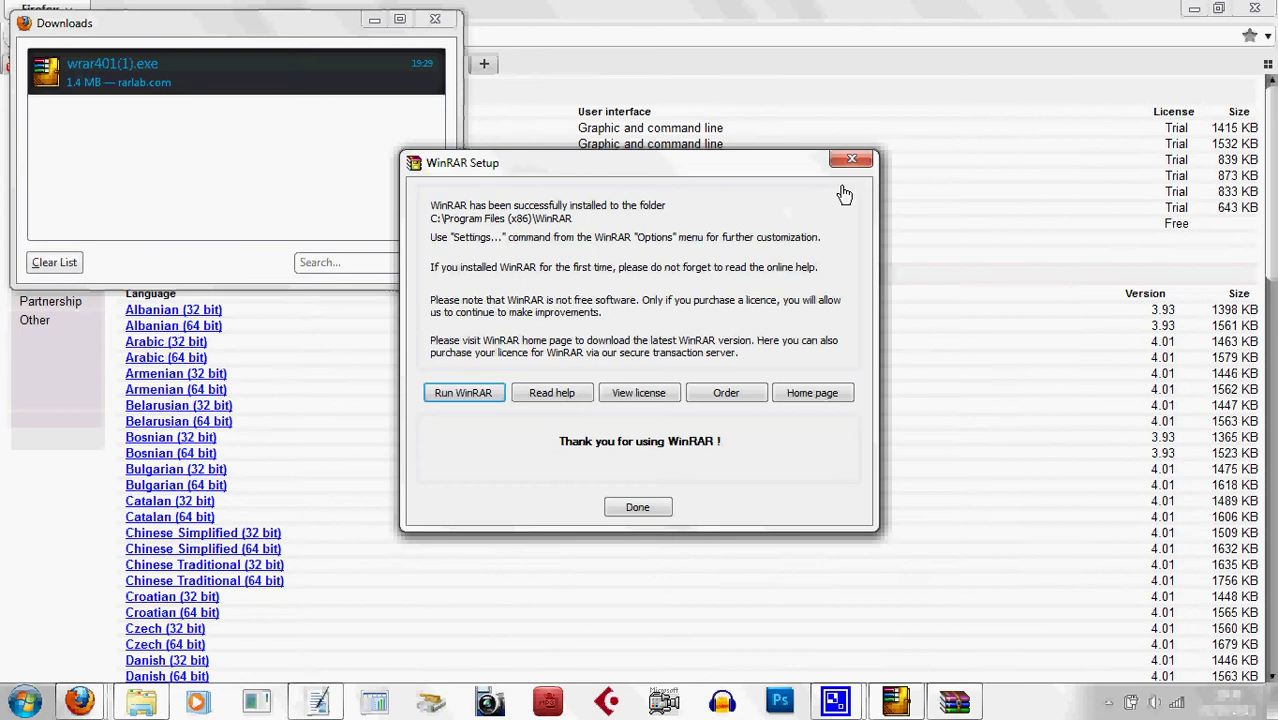
# Step: Finish WinRAR setup, accept the 32-bit notice, and minimise the WinRAR Start Menu folder
pyautogui.click(638, 507)
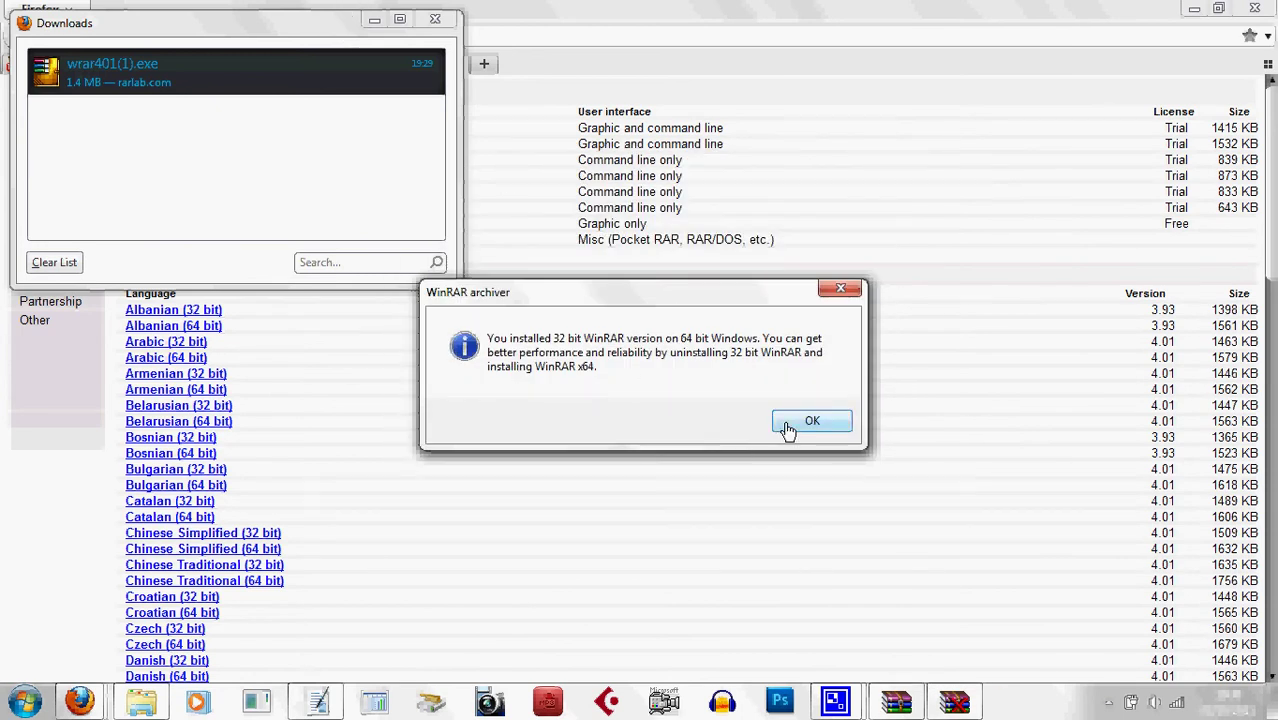
pyautogui.click(789, 428)
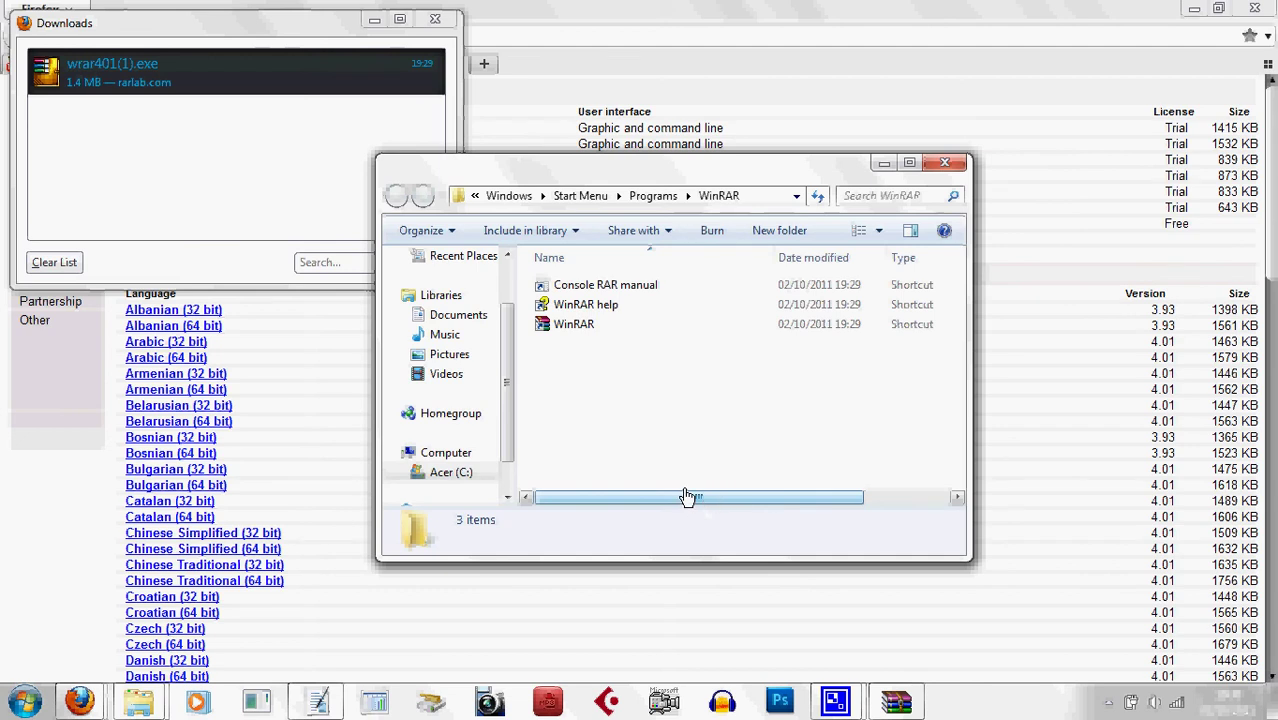
pyautogui.click(884, 163)
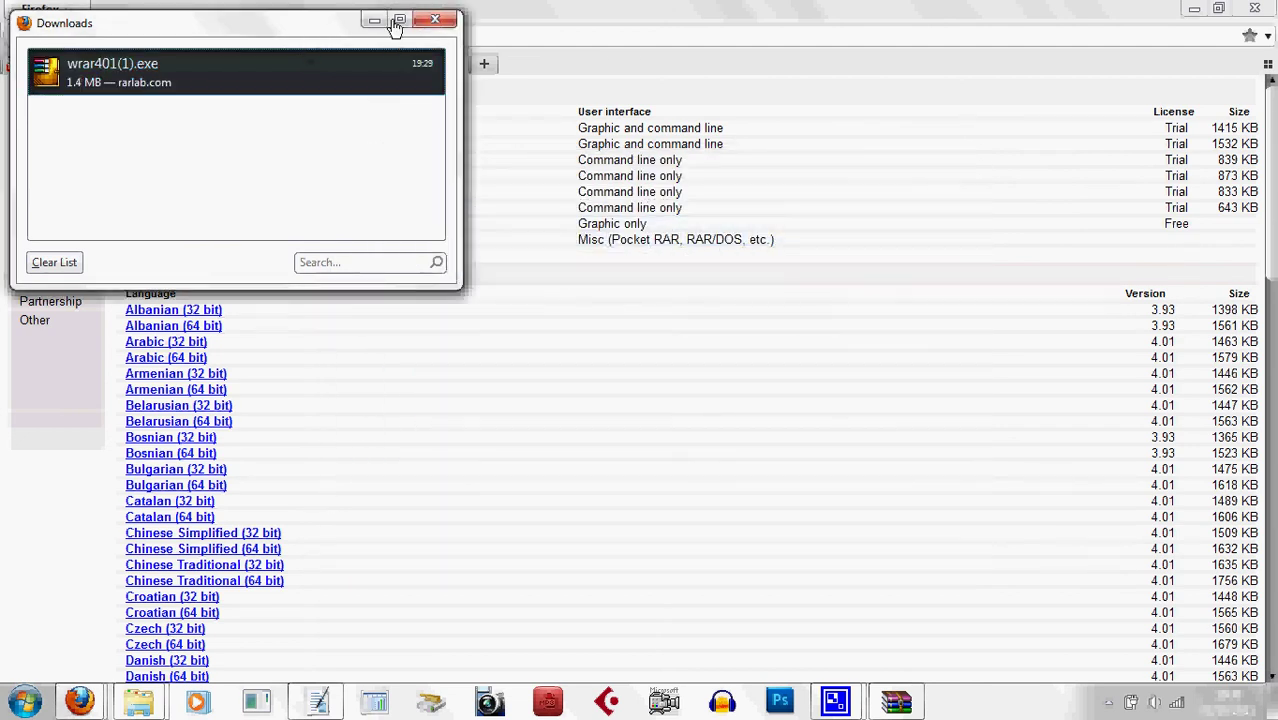
# Step: Close the Downloads window and RARLAB tab, then return to the Works document's Megaupload link
pyautogui.click(430, 22)
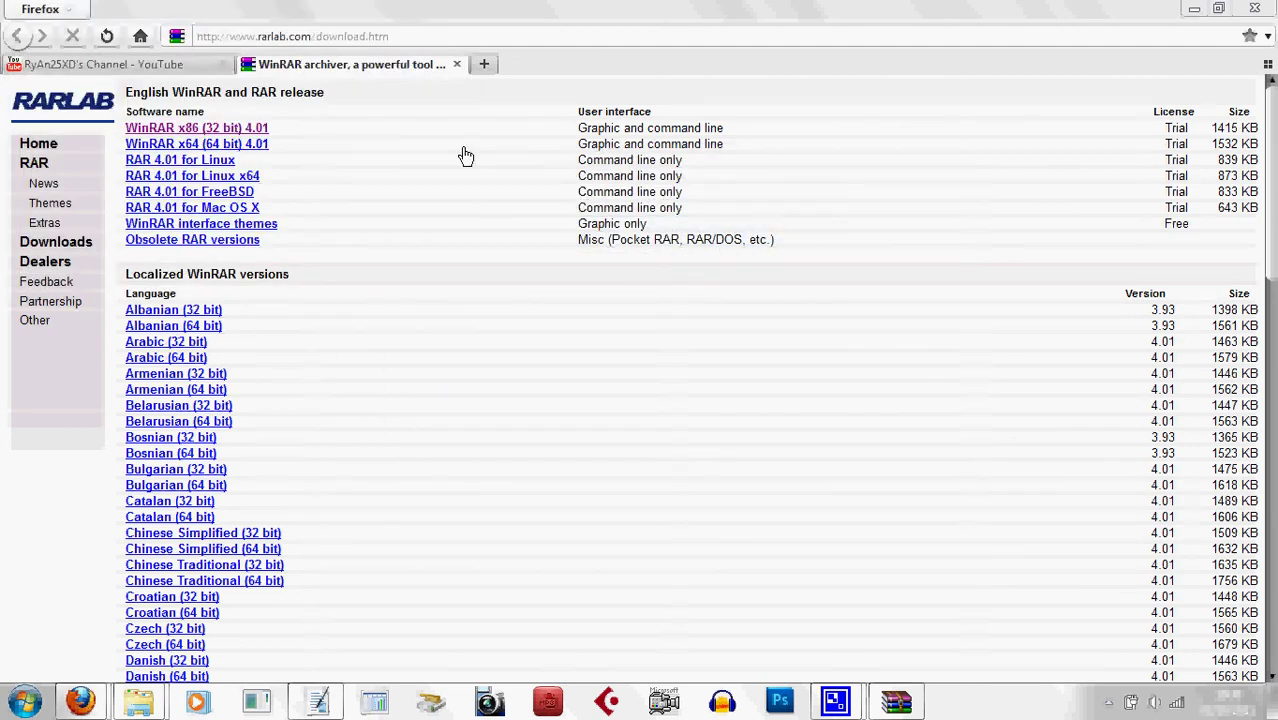
pyautogui.click(458, 65)
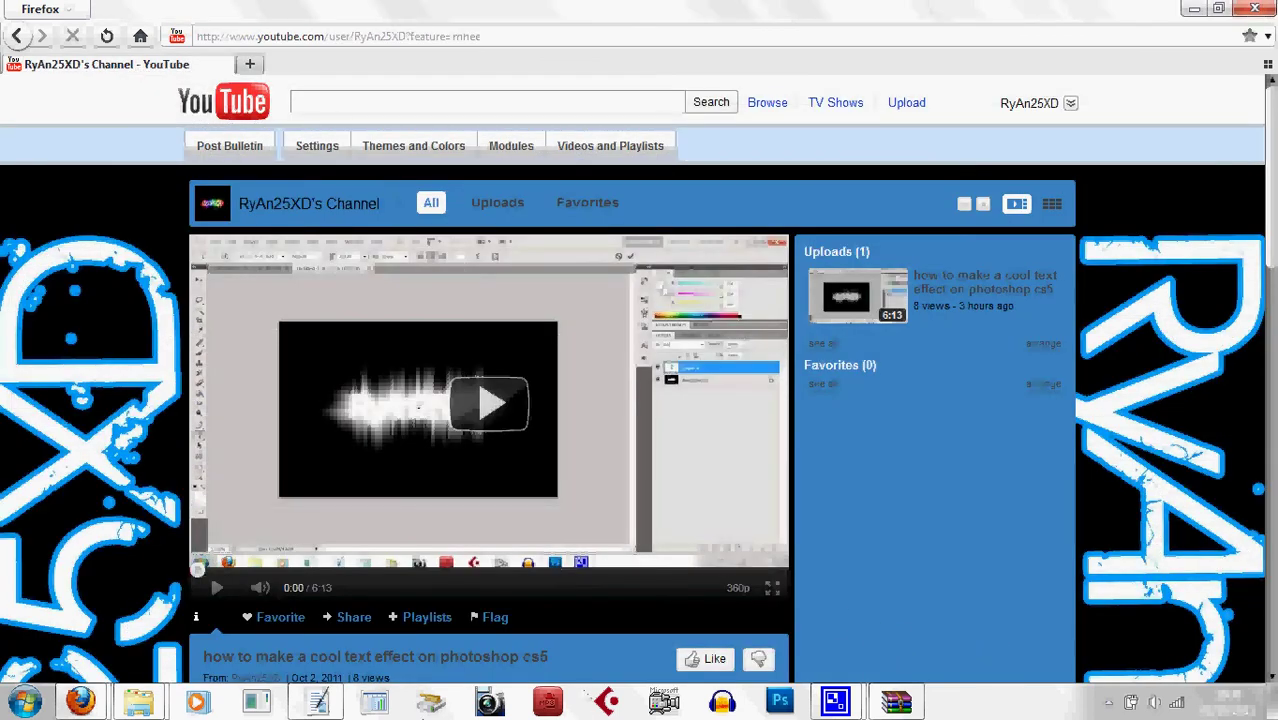
pyautogui.click(315, 702)
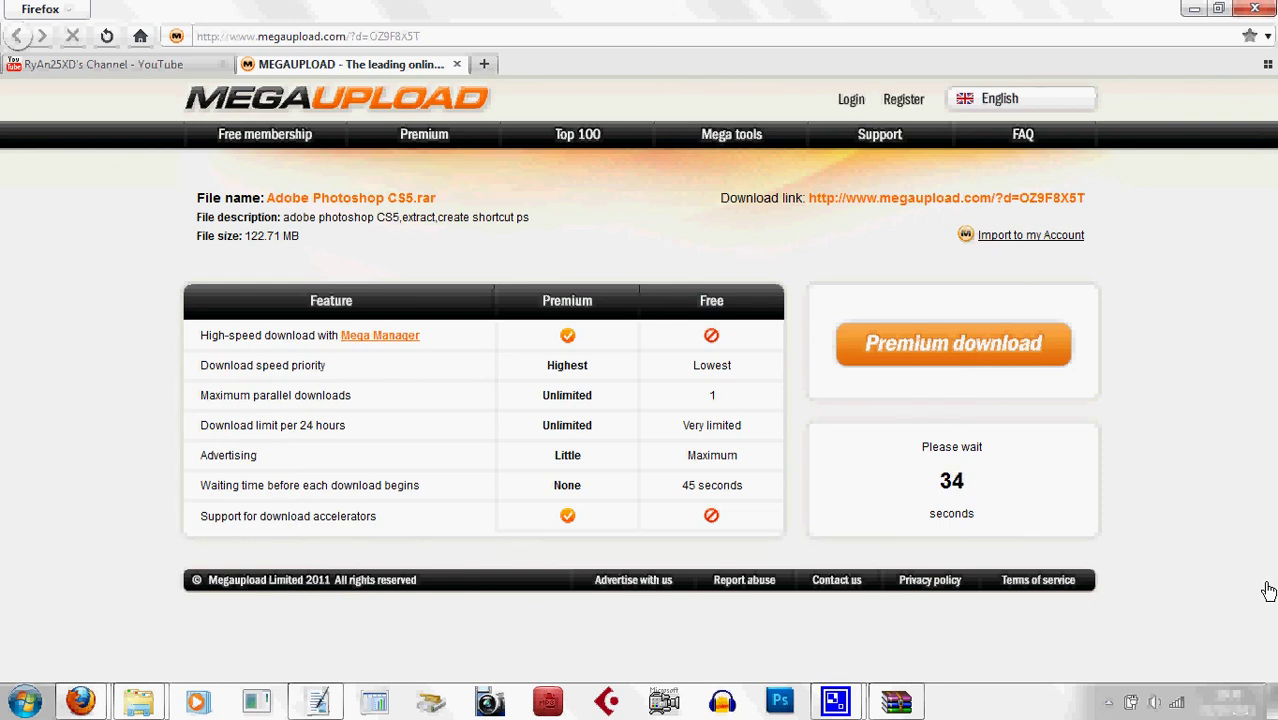
# Step: Browse the YouTube channel page during the countdown, then return to the Megaupload page
pyautogui.click(98, 65)
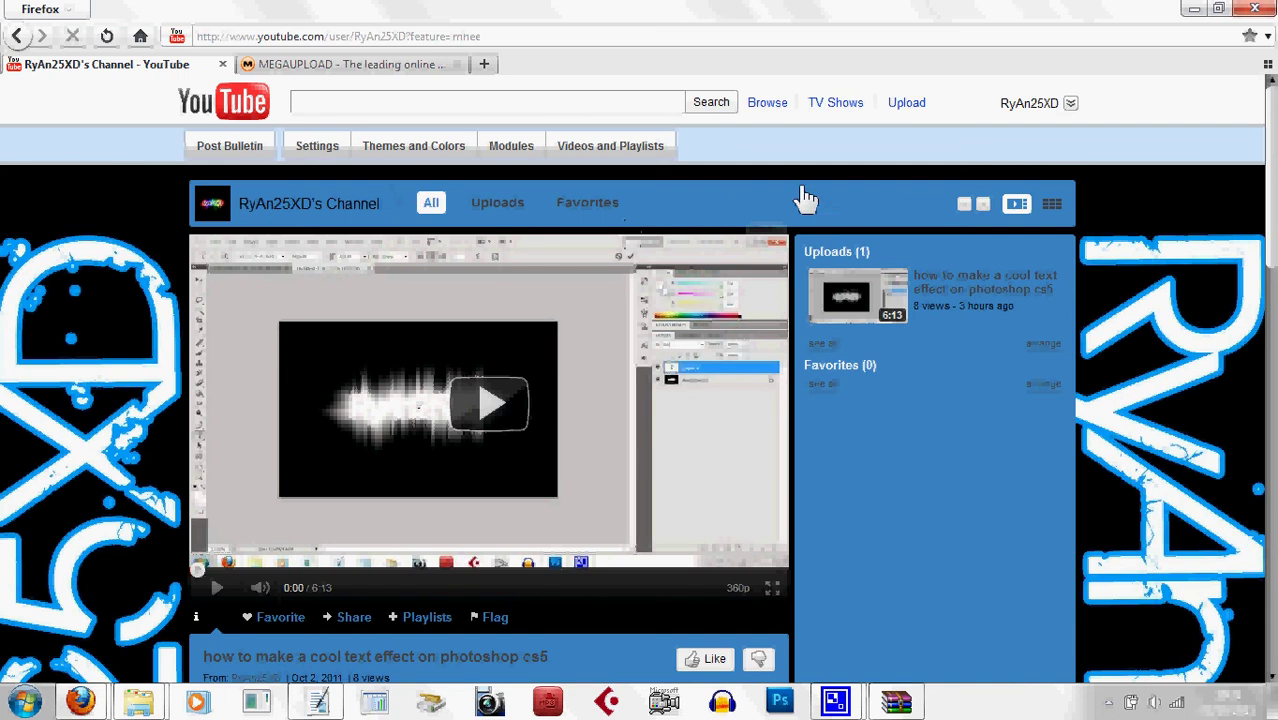
pyautogui.scroll(-7, 1043, 388)
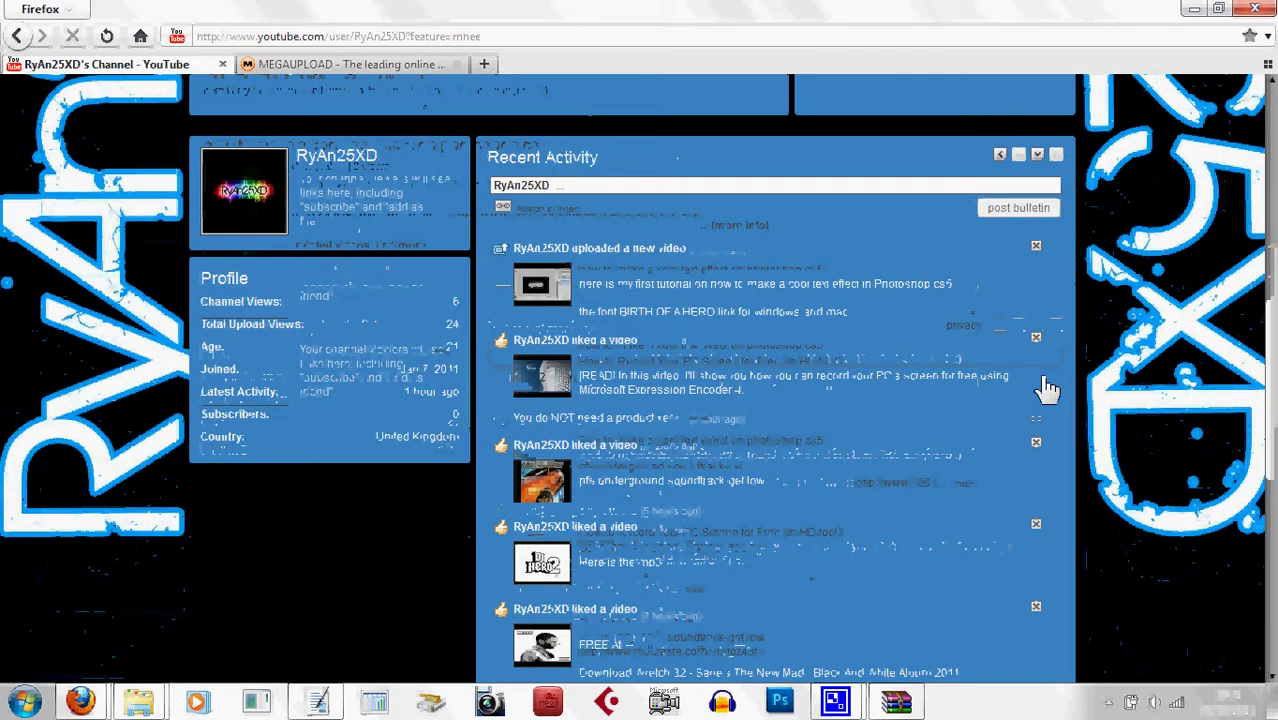
pyautogui.scroll(7, 1043, 388)
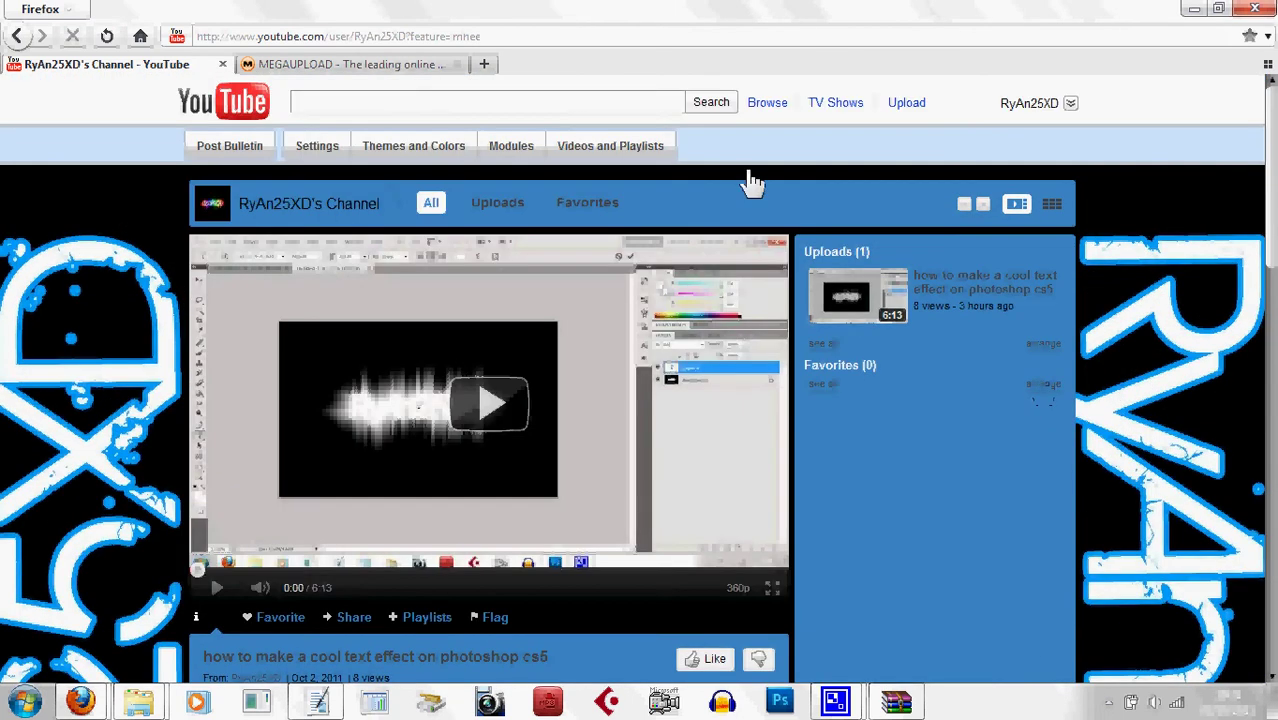
pyautogui.click(380, 66)
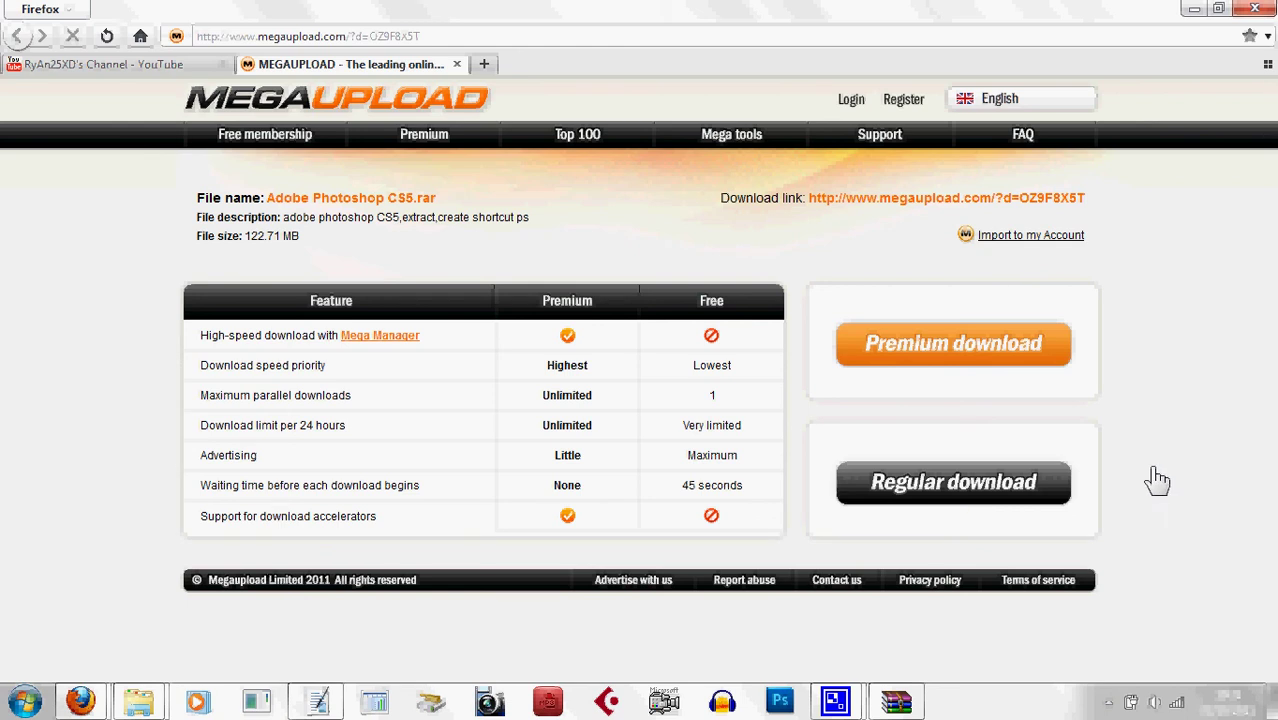
# Step: Start the Regular download of Adobe Photoshop CS5.rar and close the Congratulations pop-up window
pyautogui.click(955, 485)
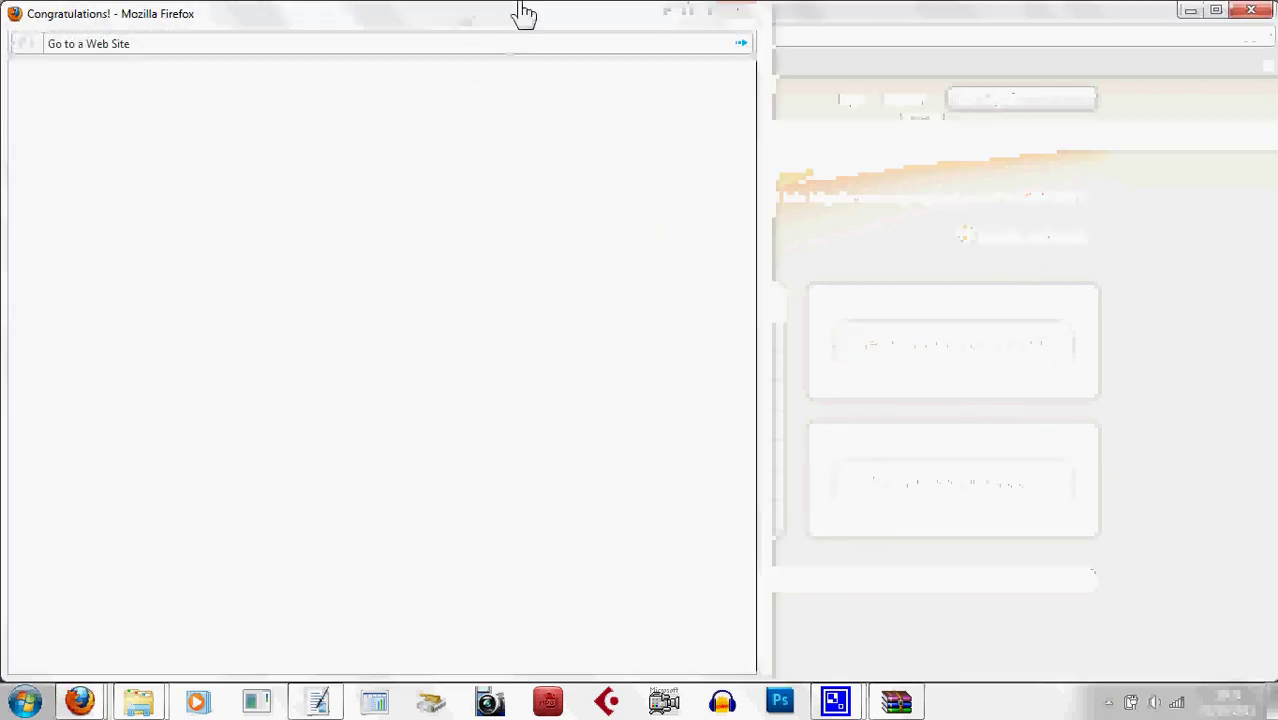
pyautogui.doubleClick(522, 12)
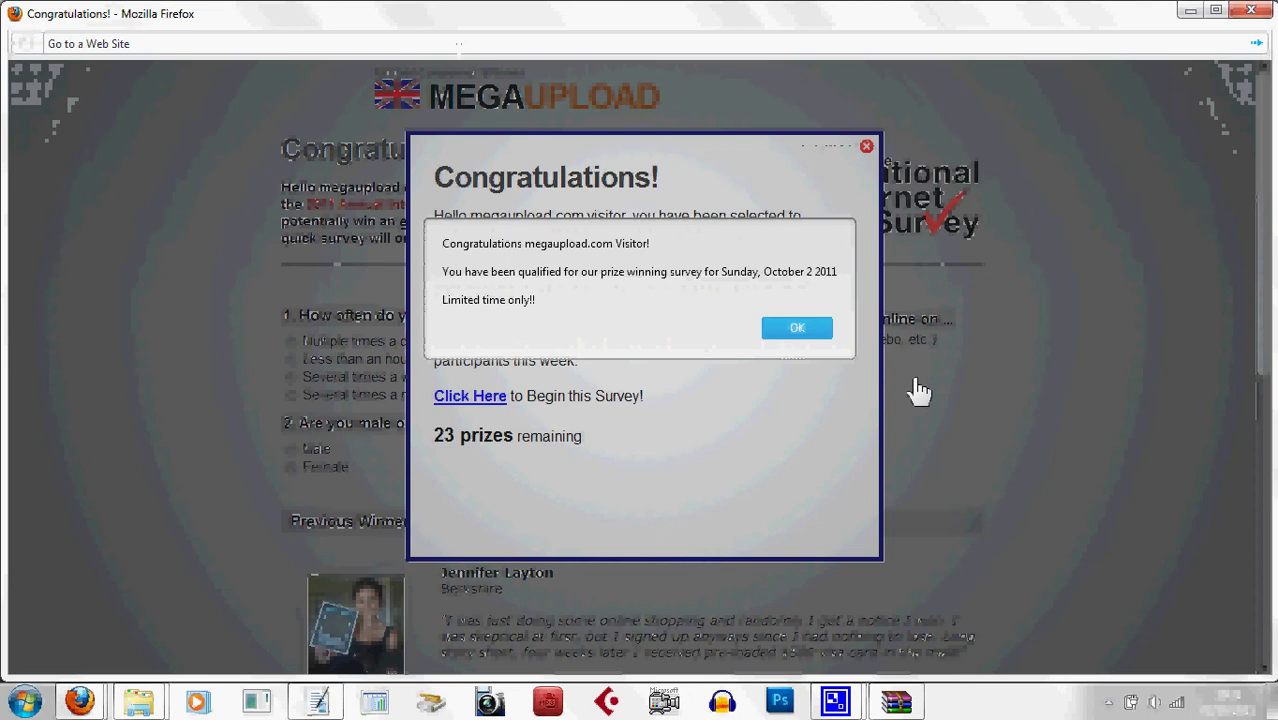
pyautogui.click(1251, 10)
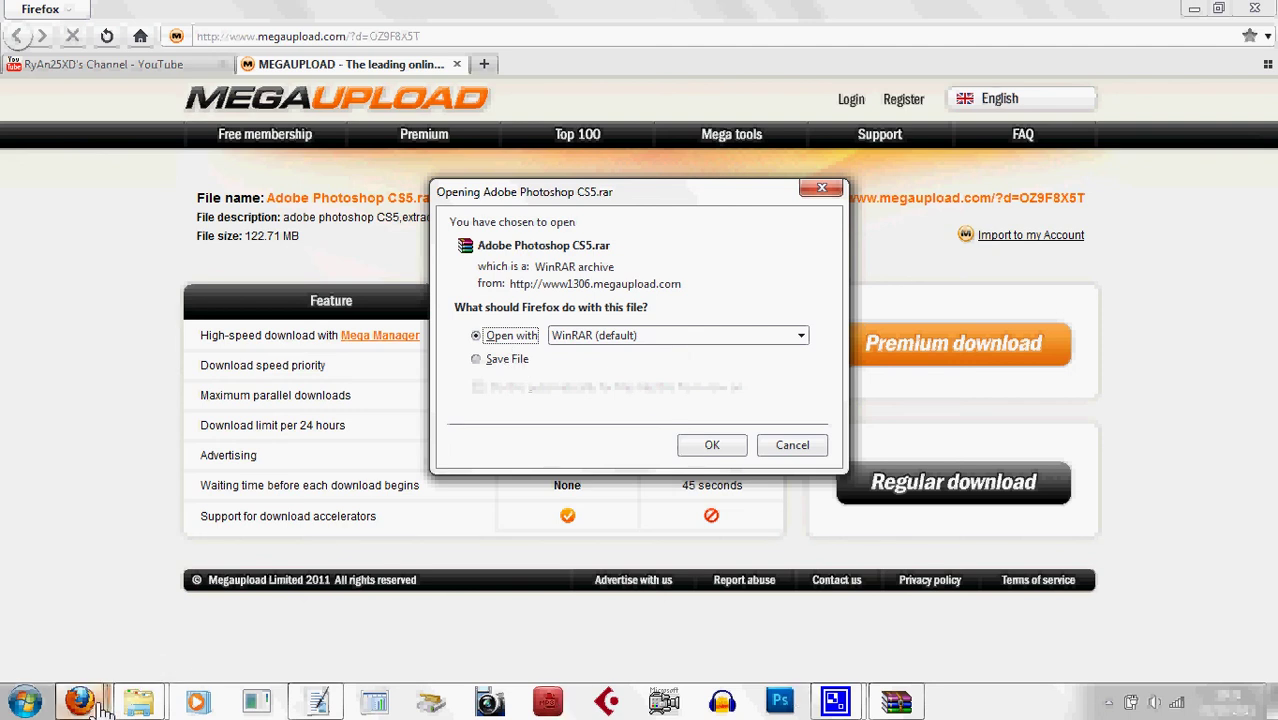
pyautogui.moveTo(99, 705)
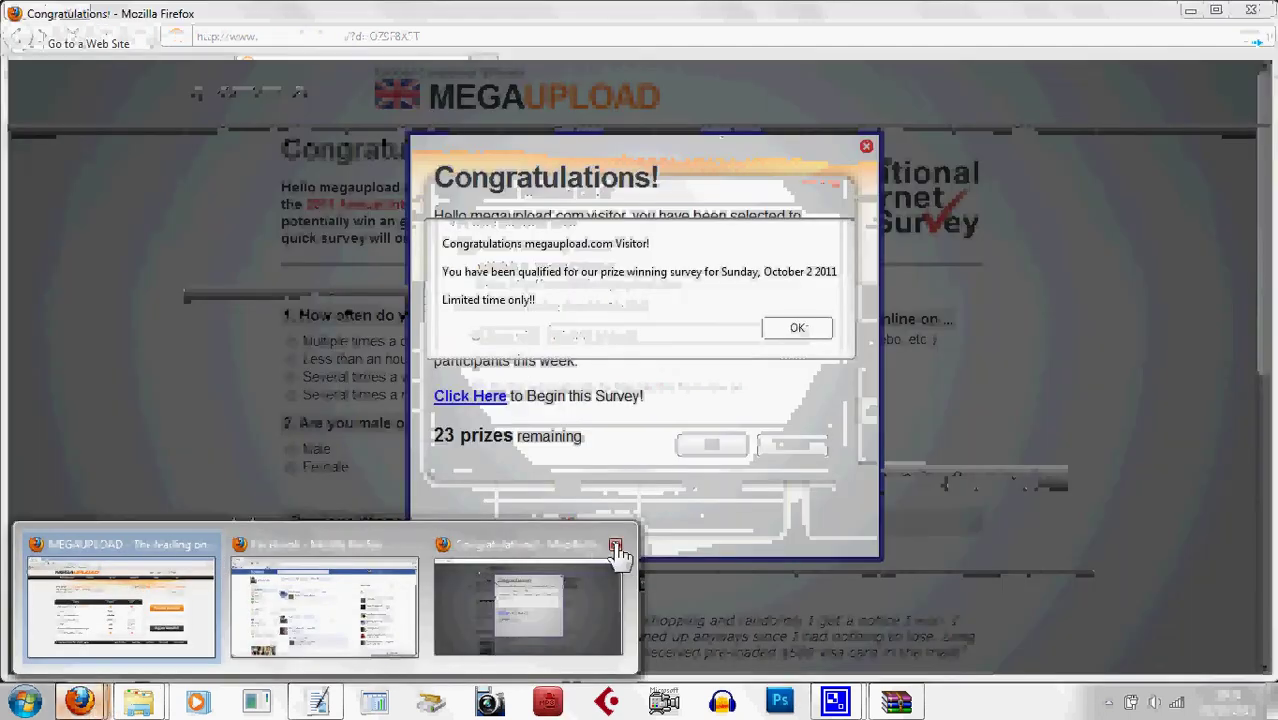
pyautogui.click(624, 545)
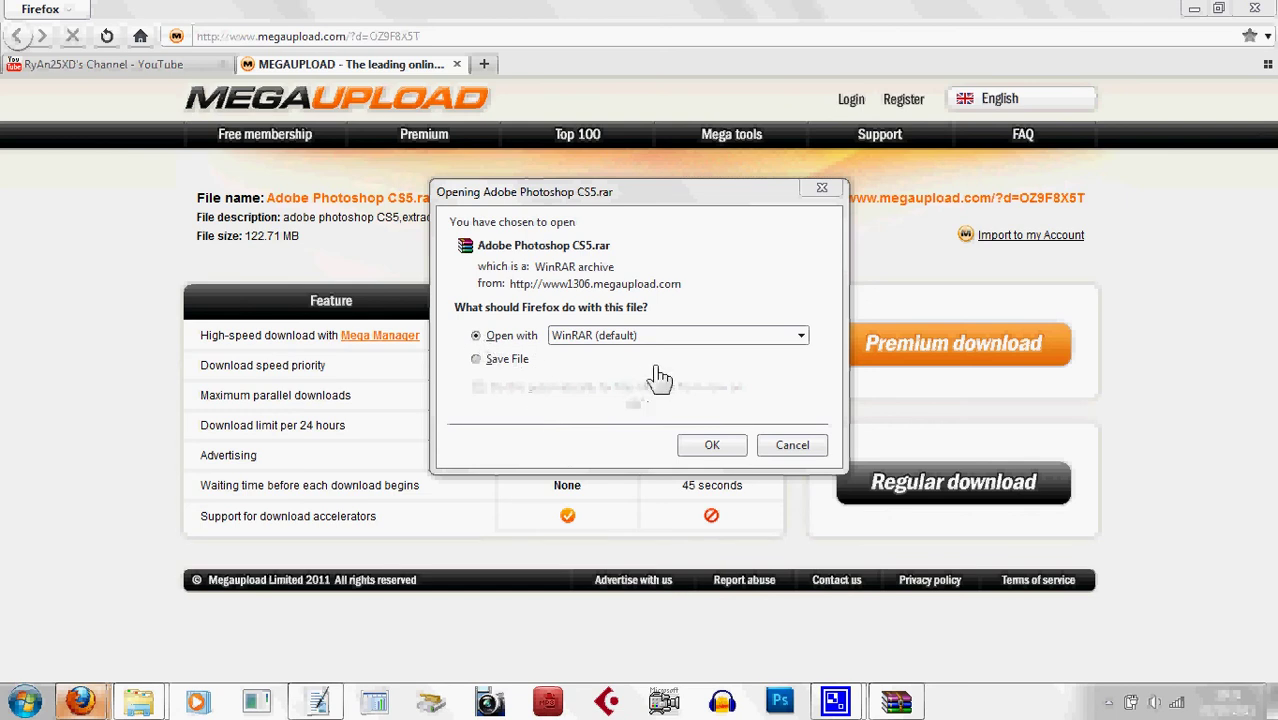
# Step: Open Adobe Photoshop CS5.rar with WinRAR and pause CamStudio while it downloads
pyautogui.click(705, 446)
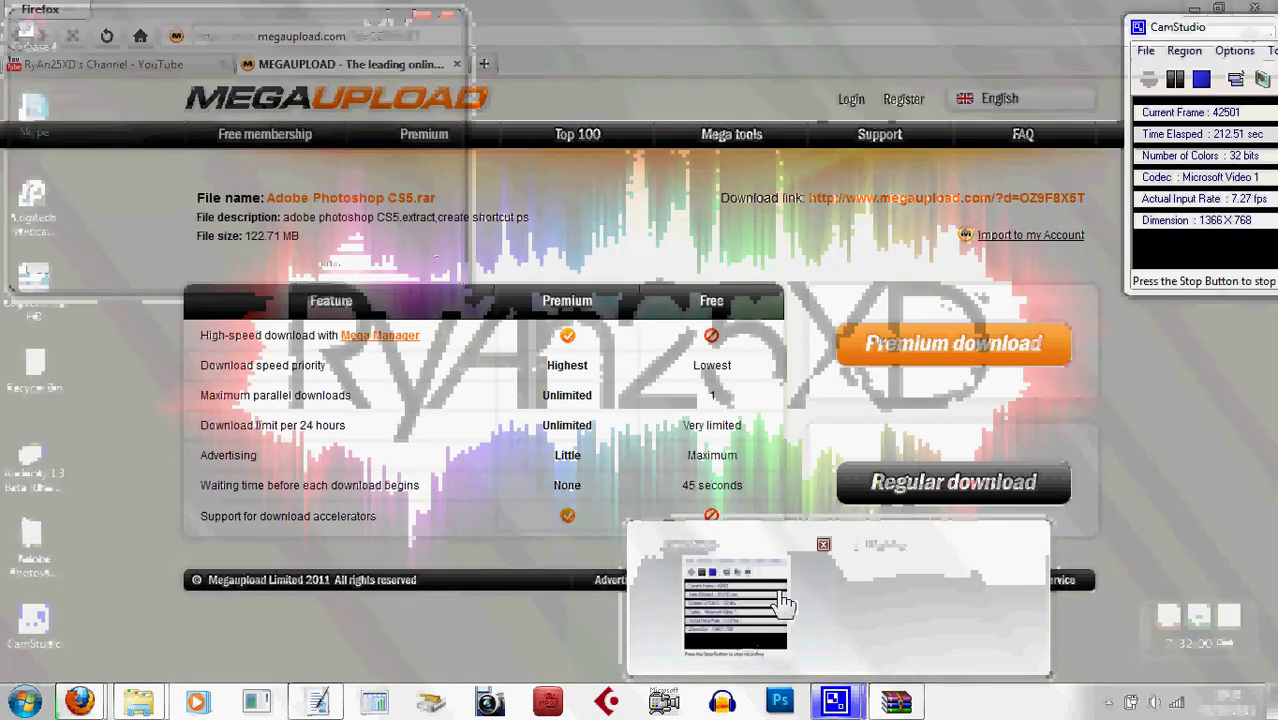
pyautogui.click(782, 600)
pyautogui.click(1175, 79)
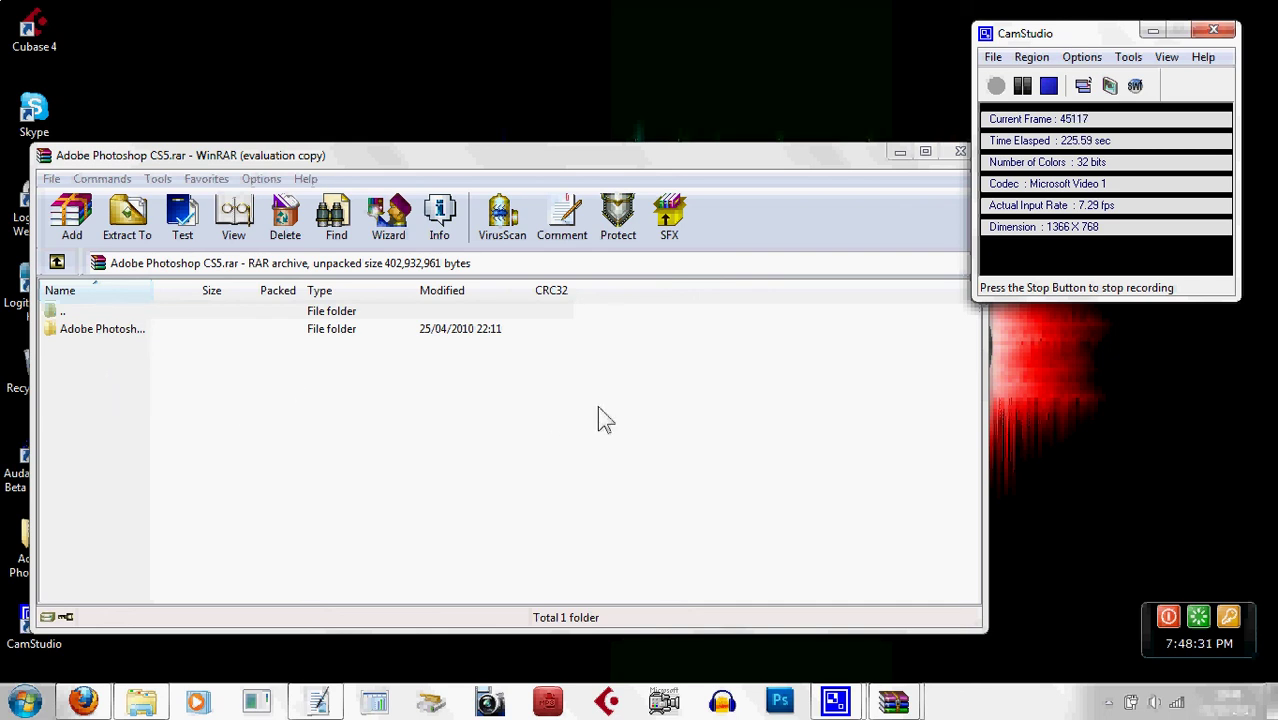
# Step: Enter the archive's Adobe Photoshop CS5 folder and run Photoshop.exe from it
pyautogui.doubleClick(93, 333)
pyautogui.scroll(-5, 145, 358)
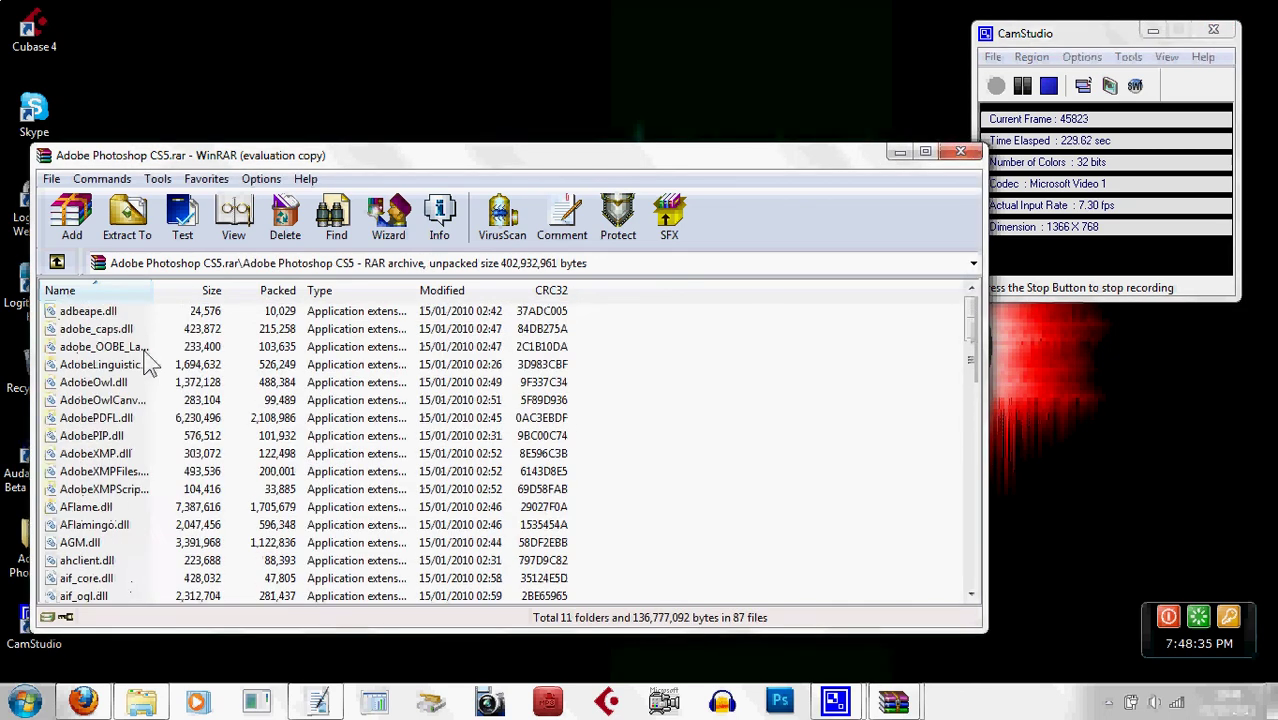
pyautogui.scroll(-12, 145, 363)
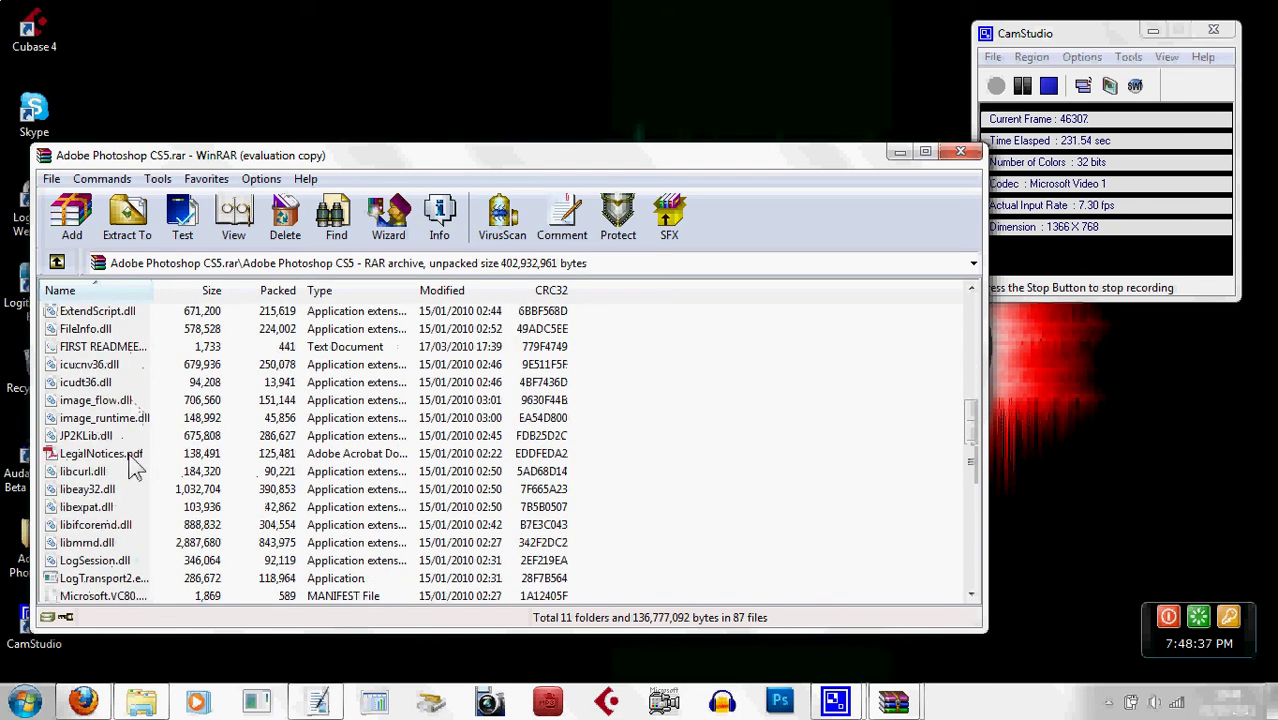
pyautogui.scroll(-11, 135, 468)
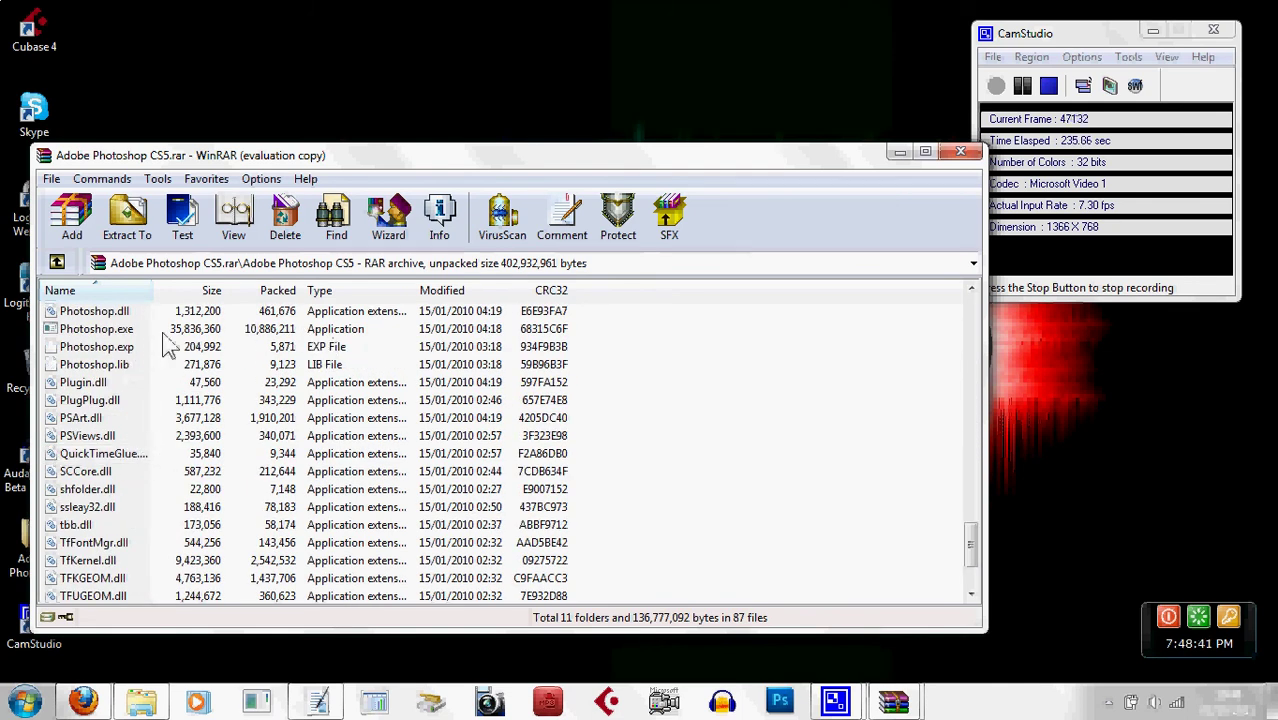
pyautogui.click(330, 331)
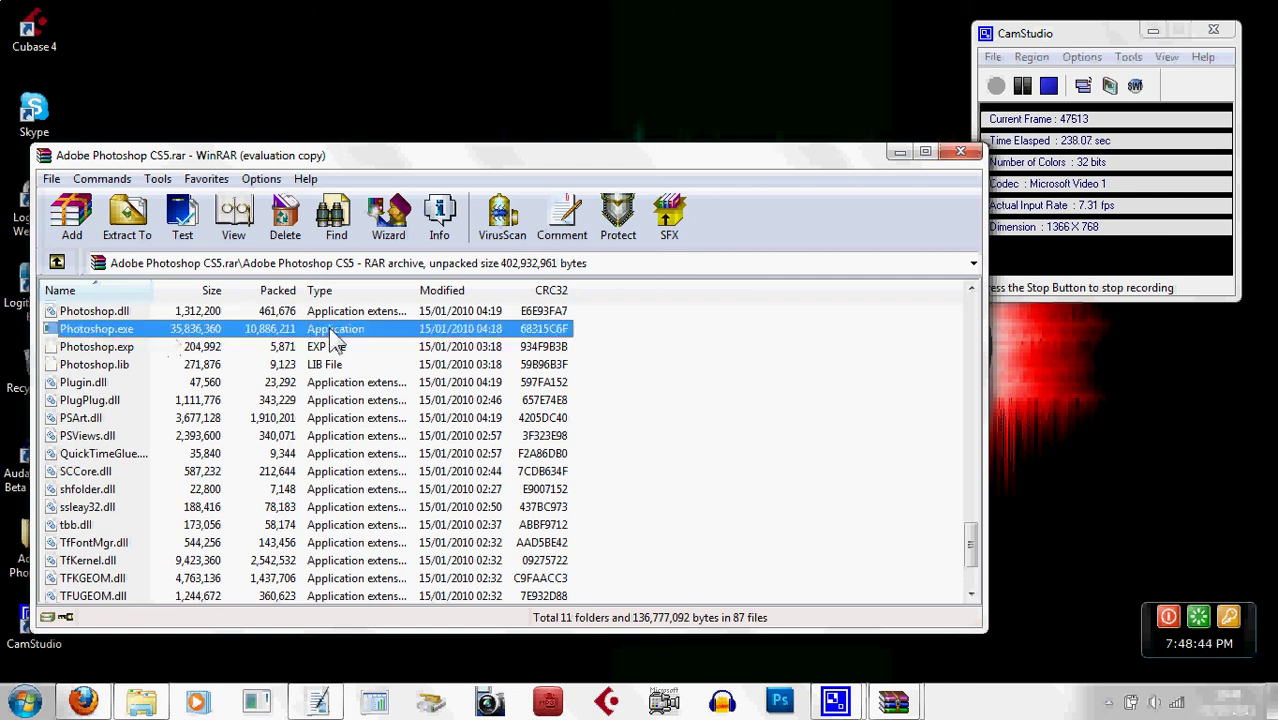
pyautogui.doubleClick(97, 334)
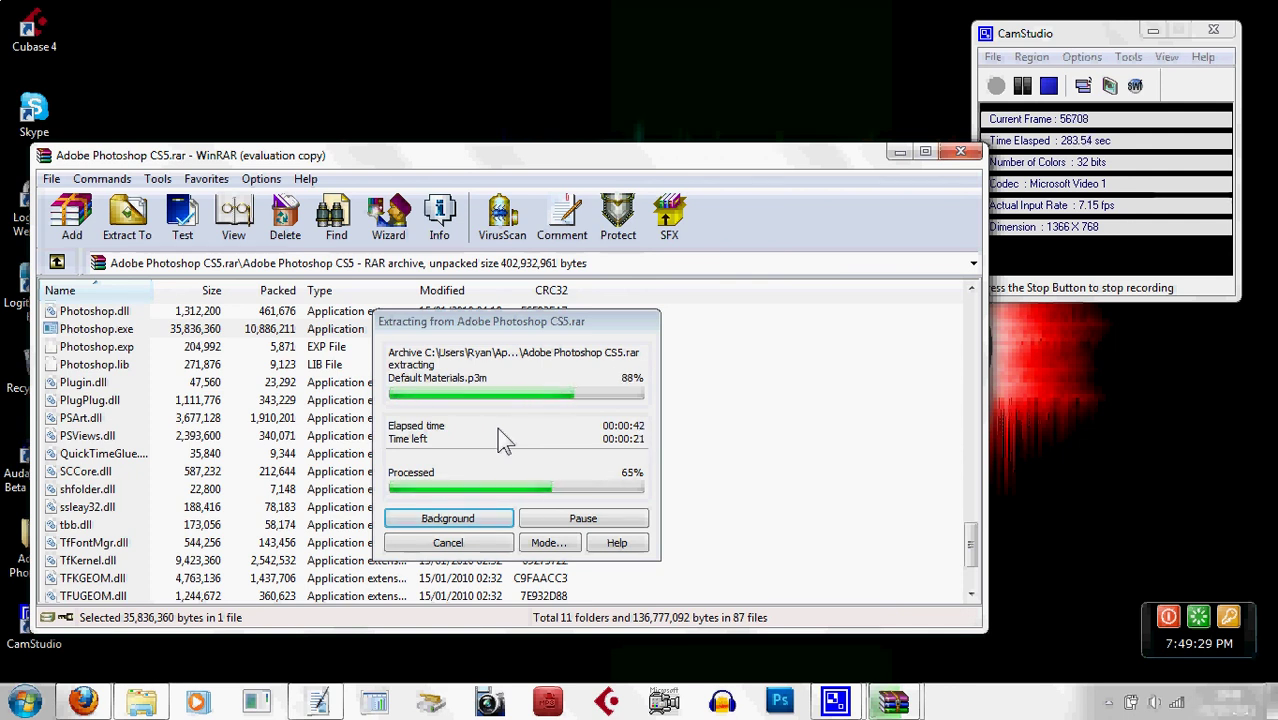
# Step: Wait for extraction from Adobe Photoshop CS5.rar to finish and Photoshop CS5 to load its empty workspace
pyautogui.moveTo(88, 706)
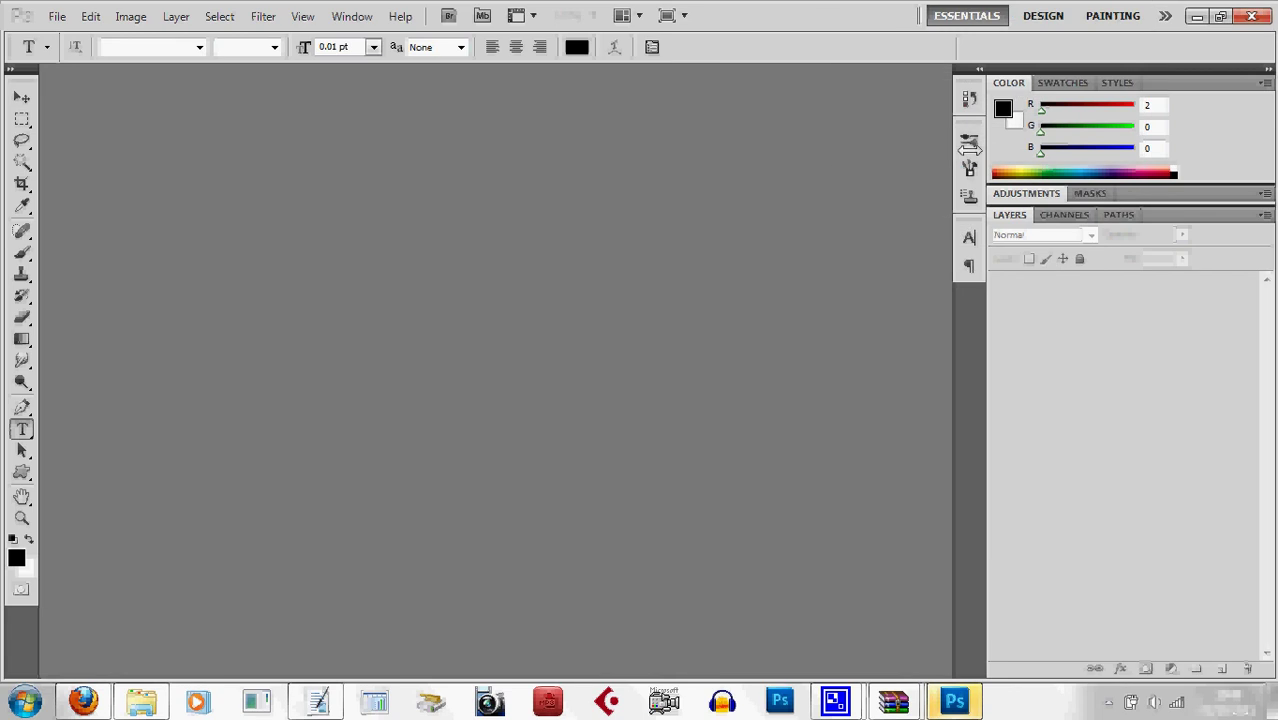
# Step: Create a new white 1900 × 1200 px document, Untitled-1, and select the Brush Tool
pyautogui.click(57, 17)
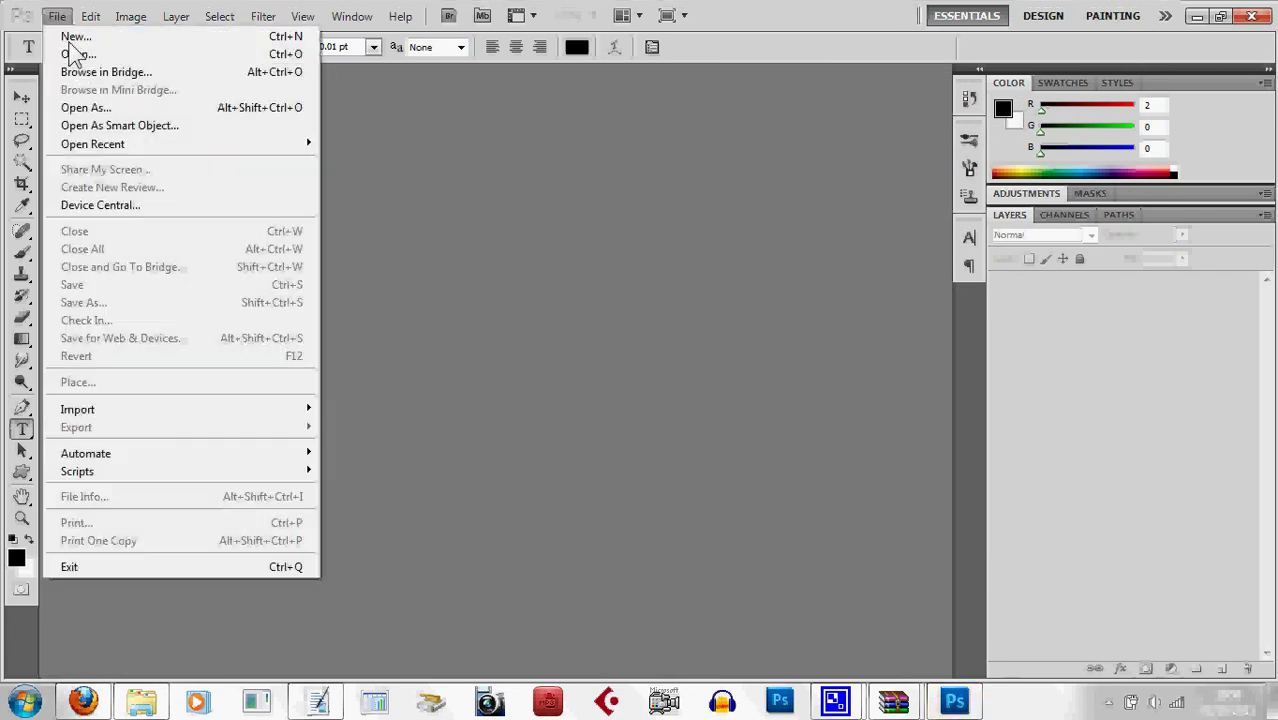
pyautogui.click(68, 40)
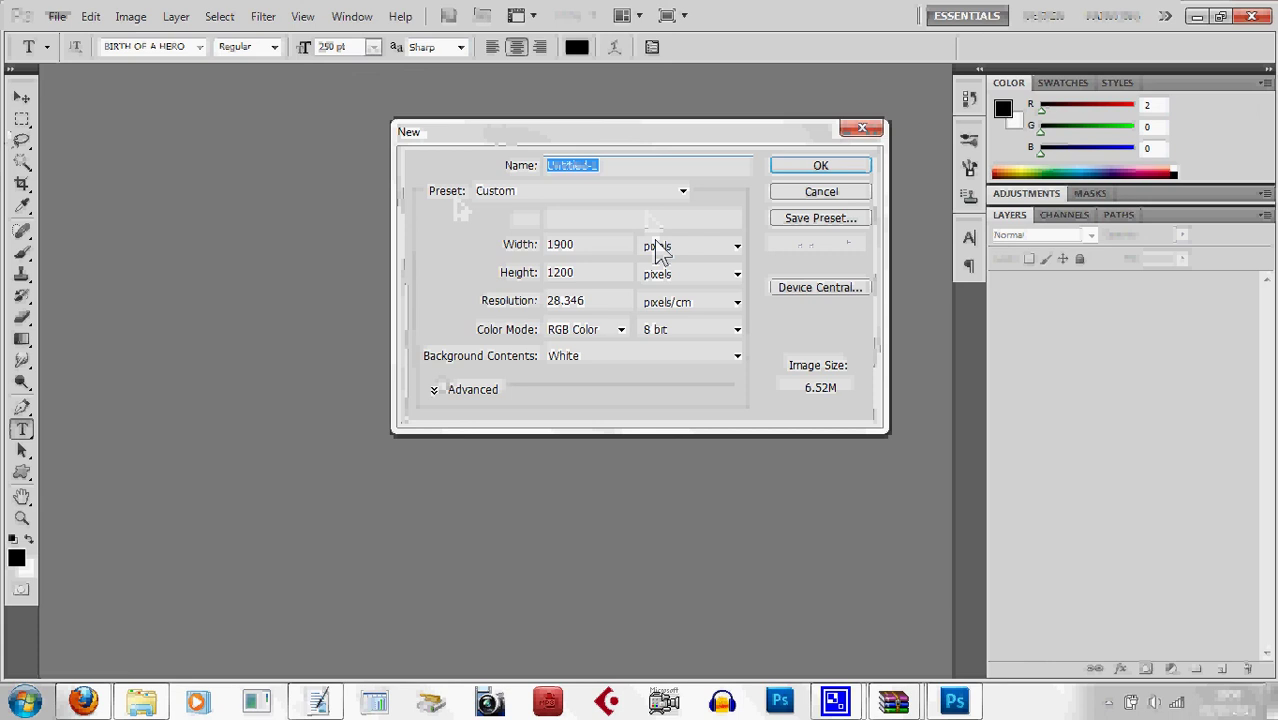
pyautogui.click(800, 194)
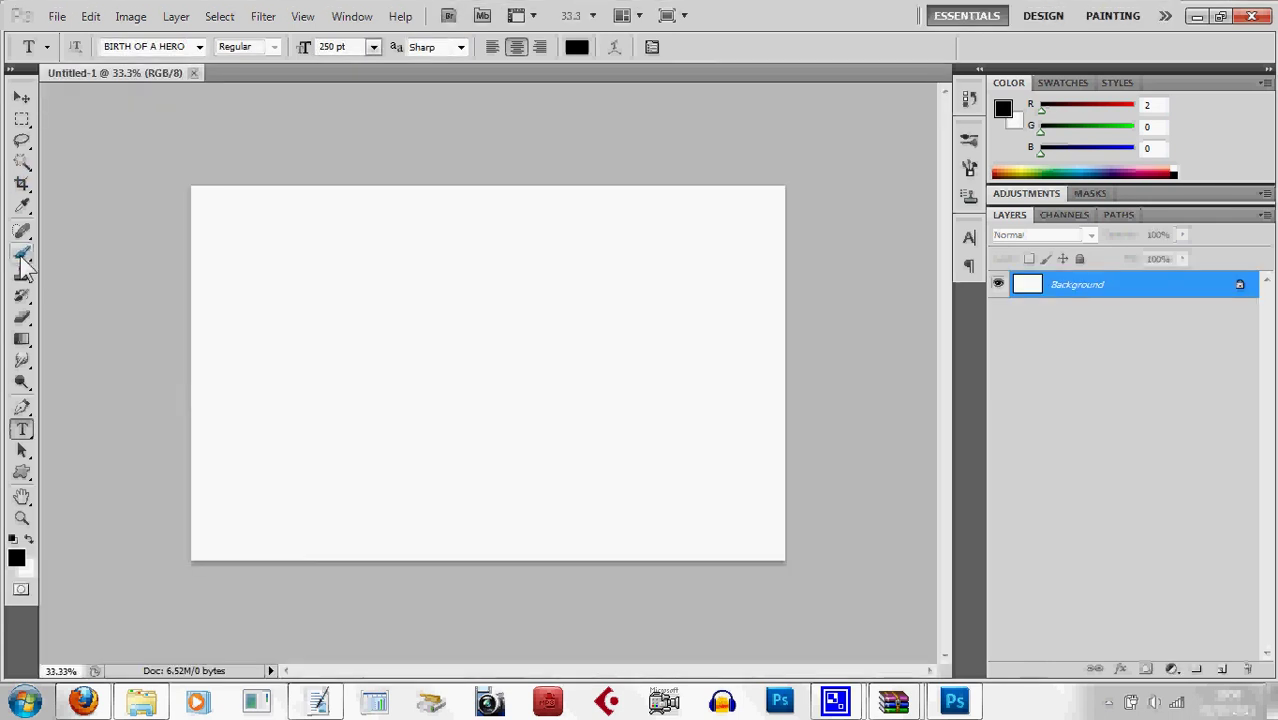
pyautogui.click(24, 256)
pyautogui.click(86, 252)
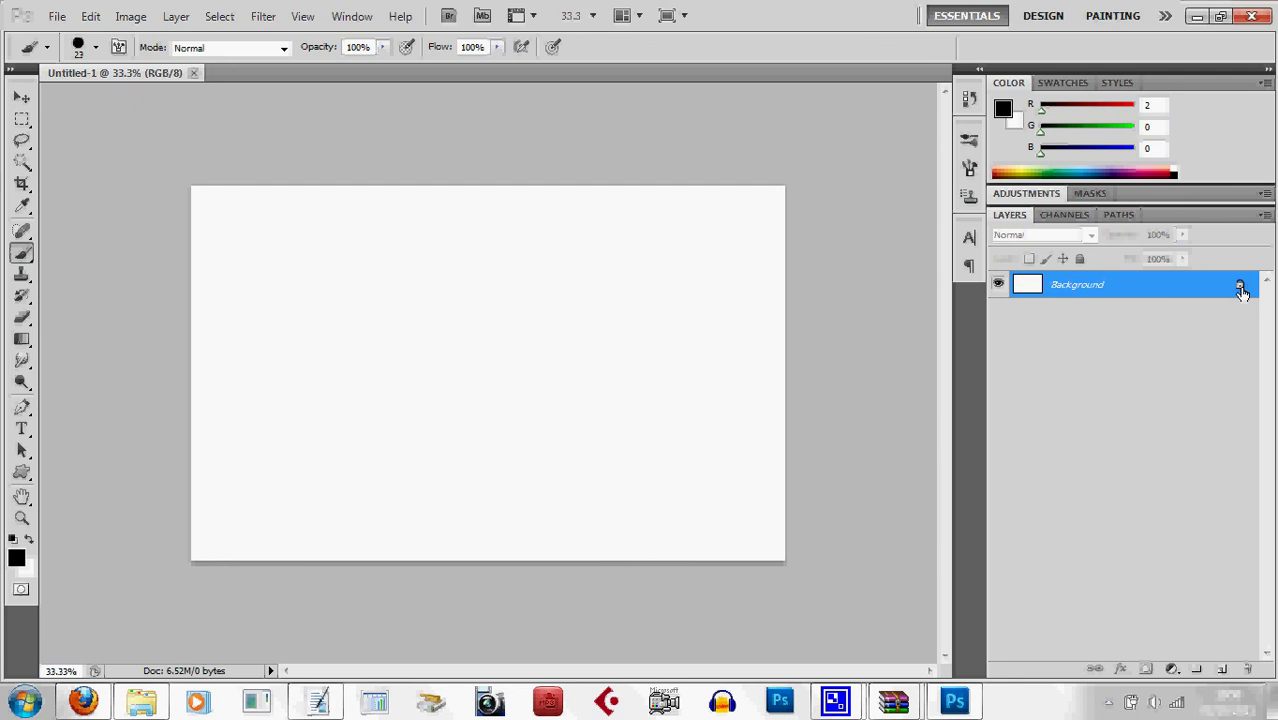
# Step: Convert the Background layer into Layer 0, then paint a trial stroke and undo it
pyautogui.doubleClick(1240, 288)
pyautogui.click(782, 221)
pyautogui.moveTo(322, 295)
pyautogui.mouseDown()
pyautogui.moveTo(385, 262)
pyautogui.moveTo(589, 331)
pyautogui.moveTo(734, 406)
pyautogui.moveTo(544, 443)
pyautogui.moveTo(360, 300)
pyautogui.mouseUp()
pyautogui.click(90, 16)
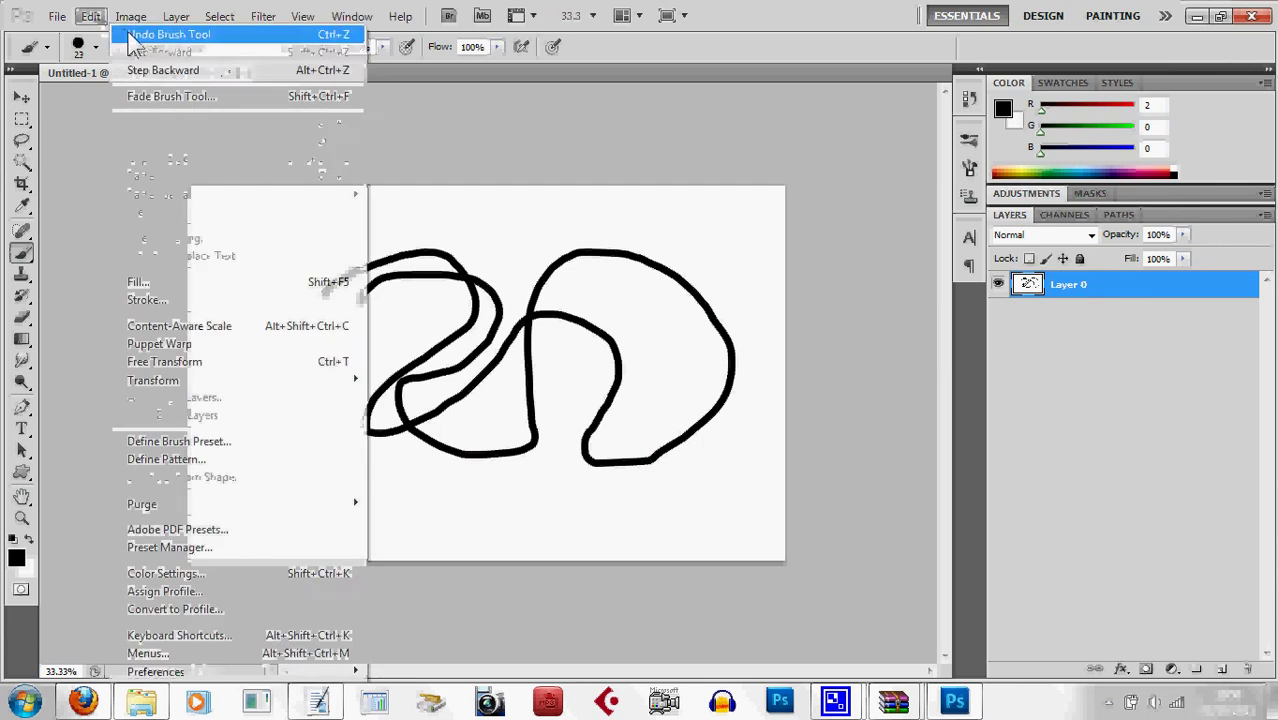
pyautogui.click(115, 34)
# Step: Hand-letter the channel name followed by 25 and xD in thick black strokes
pyautogui.moveTo(267, 440)
pyautogui.mouseDown()
pyautogui.moveTo(256, 272)
pyautogui.moveTo(298, 292)
pyautogui.moveTo(293, 377)
pyautogui.moveTo(318, 346)
pyautogui.moveTo(372, 328)
pyautogui.moveTo(410, 498)
pyautogui.moveTo(386, 452)
pyautogui.moveTo(424, 312)
pyautogui.moveTo(486, 360)
pyautogui.moveTo(468, 318)
pyautogui.moveTo(535, 348)
pyautogui.mouseUp()
pyautogui.moveTo(510, 288); pyautogui.dragTo(570, 362)
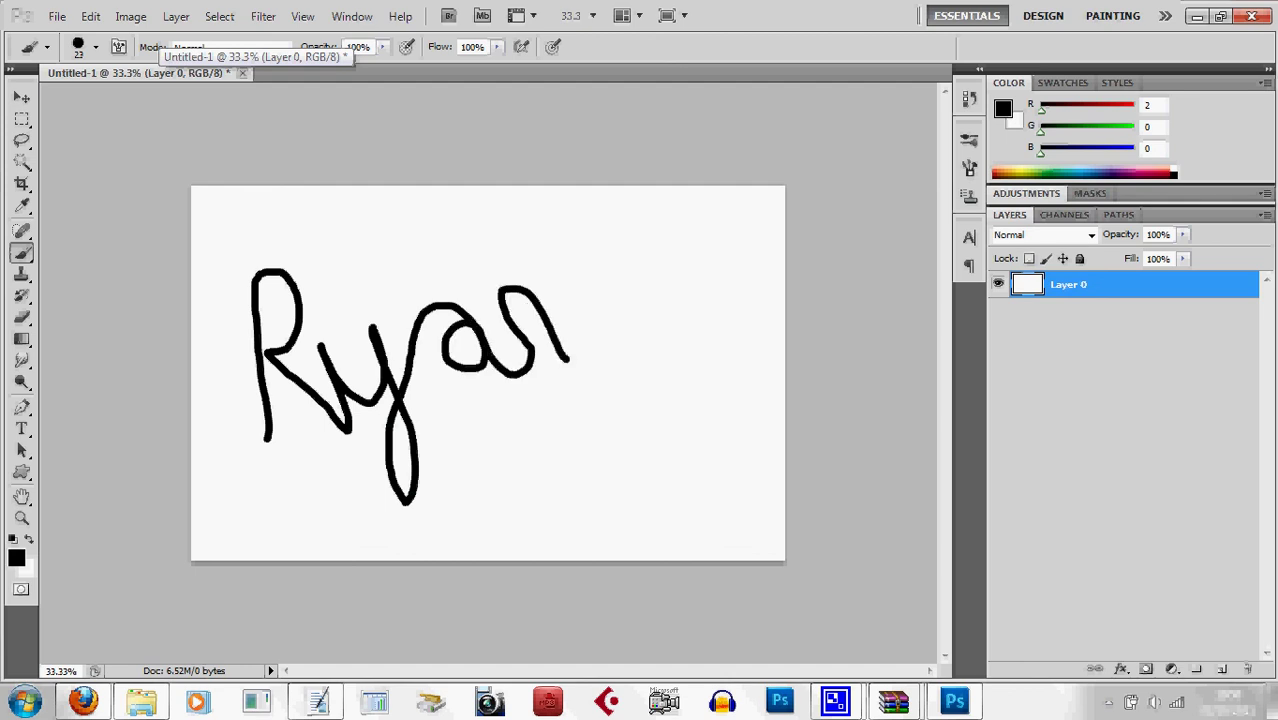
pyautogui.moveTo(548, 270)
pyautogui.mouseDown()
pyautogui.moveTo(571, 243)
pyautogui.moveTo(570, 345)
pyautogui.moveTo(627, 343)
pyautogui.mouseUp()
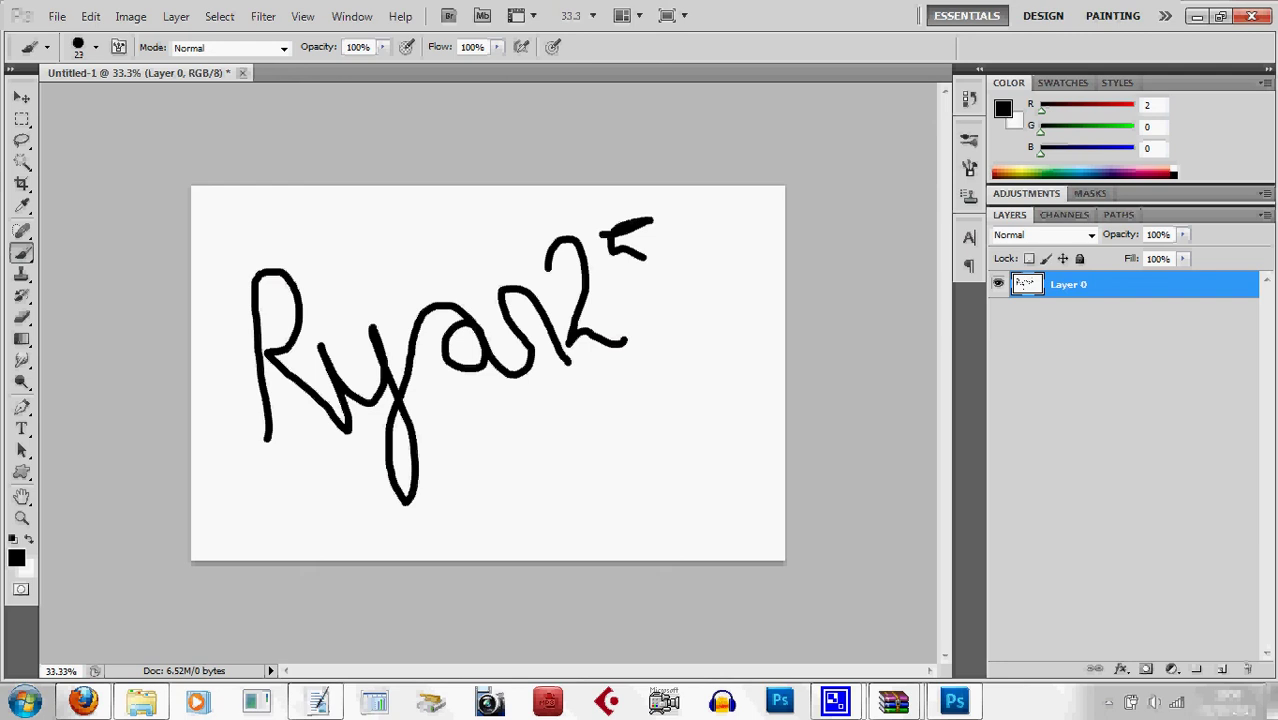
pyautogui.moveTo(688, 314); pyautogui.dragTo(729, 388)
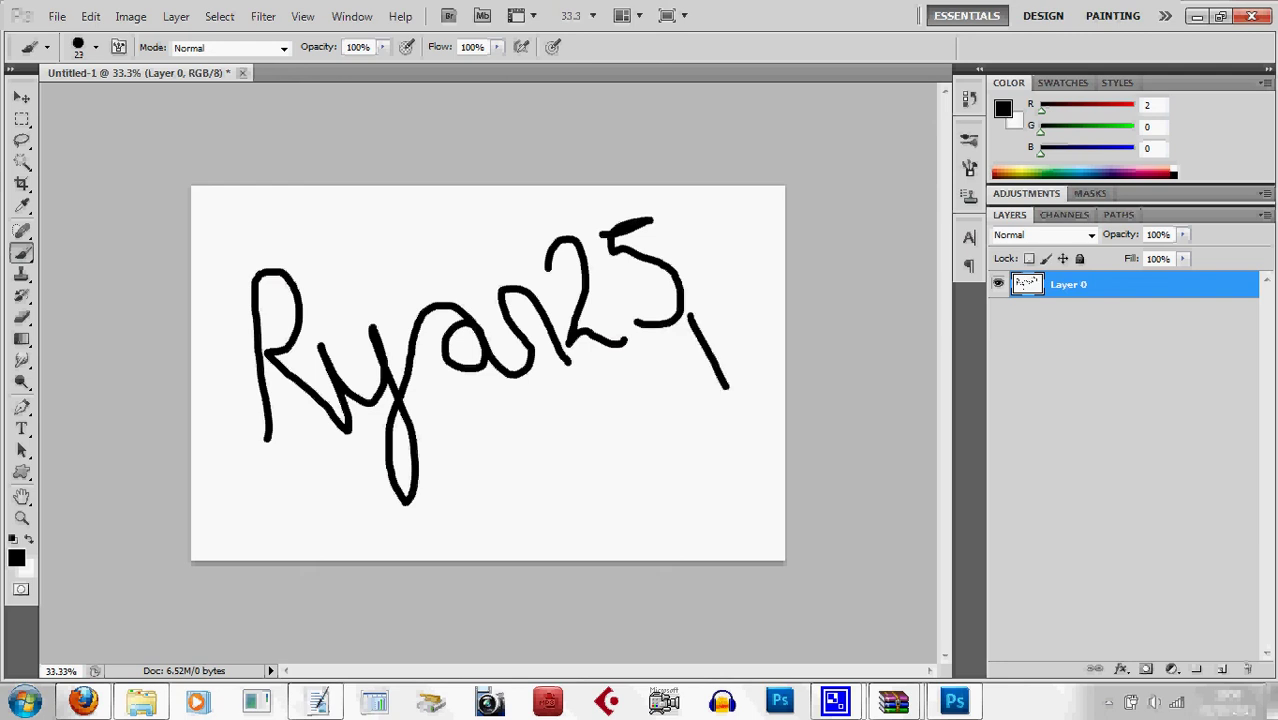
pyautogui.moveTo(732, 339); pyautogui.dragTo(689, 383)
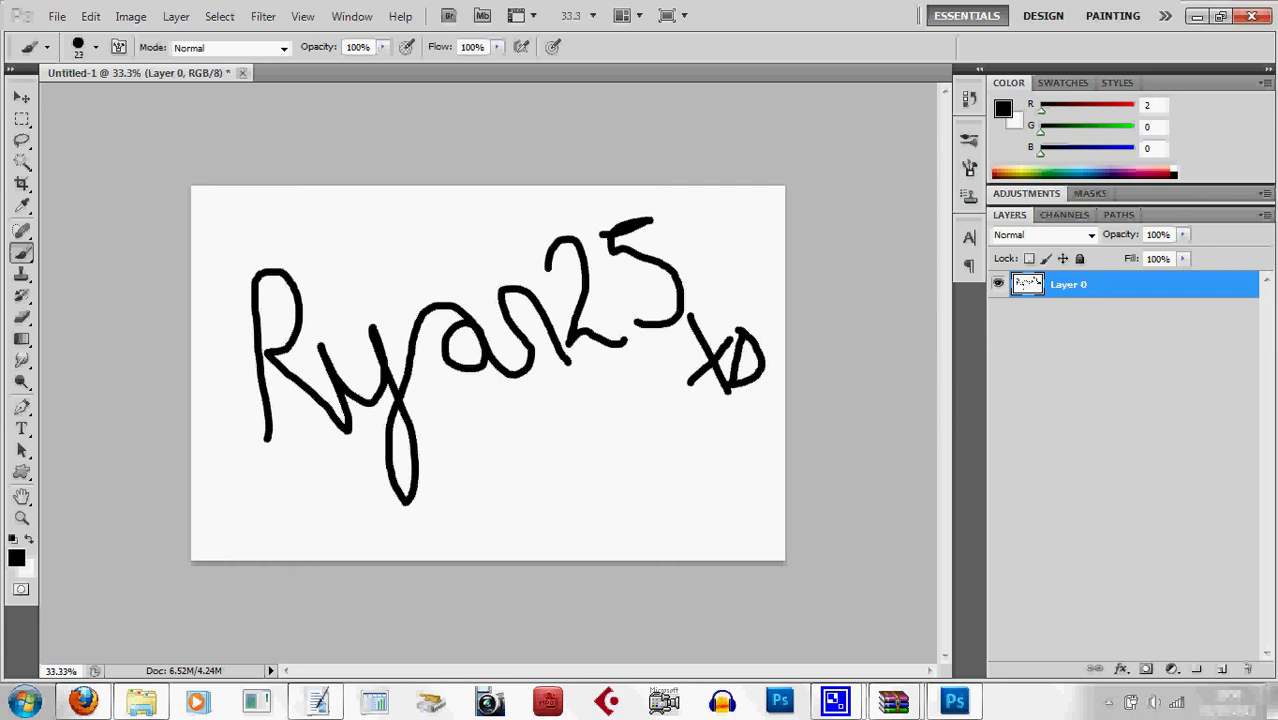
# Step: Minimise Photoshop and the WinRAR window, leaving the desktop and CamStudio visible
pyautogui.click(1196, 18)
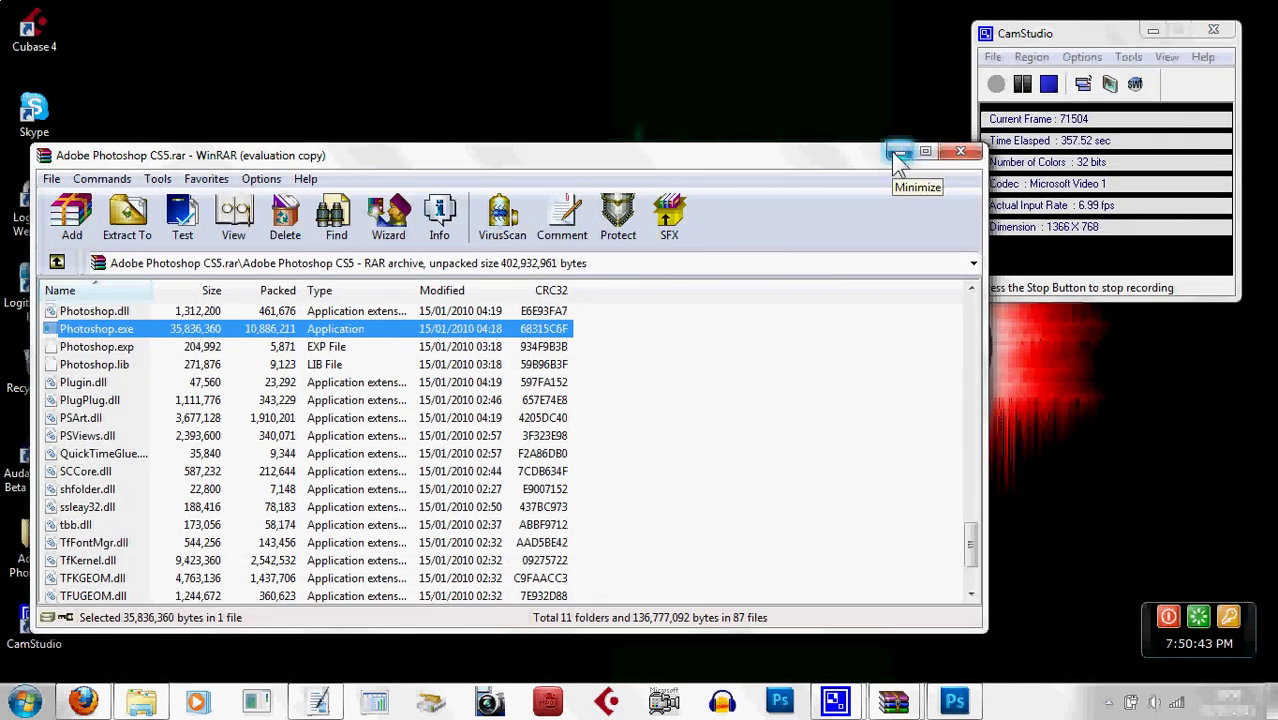
pyautogui.click(899, 153)
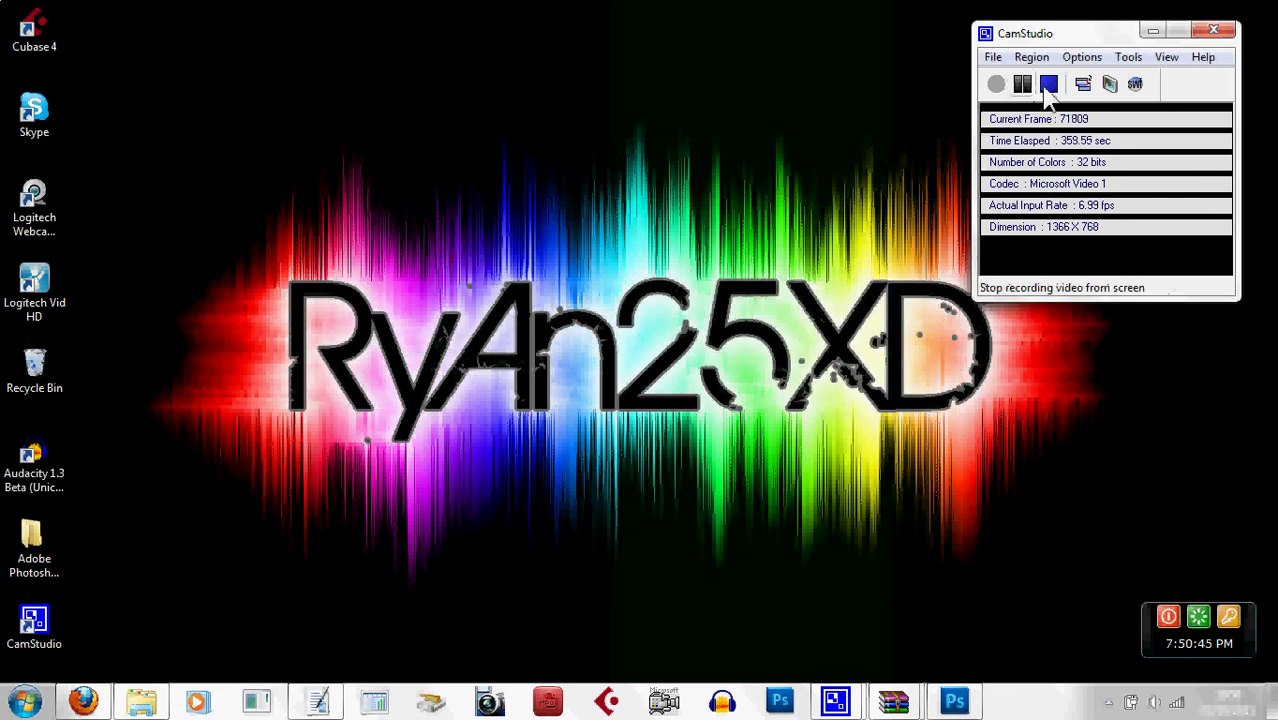